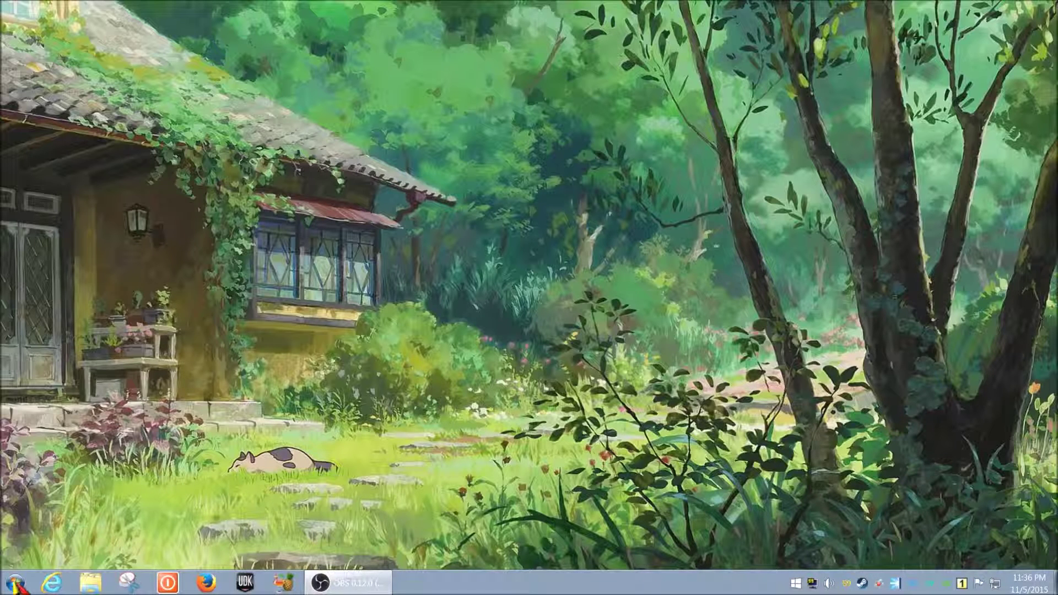
- Open the Map Network Drive dialog from the Computer view and move it left
{"action": "left_click", "coordinate": [17, 583]}
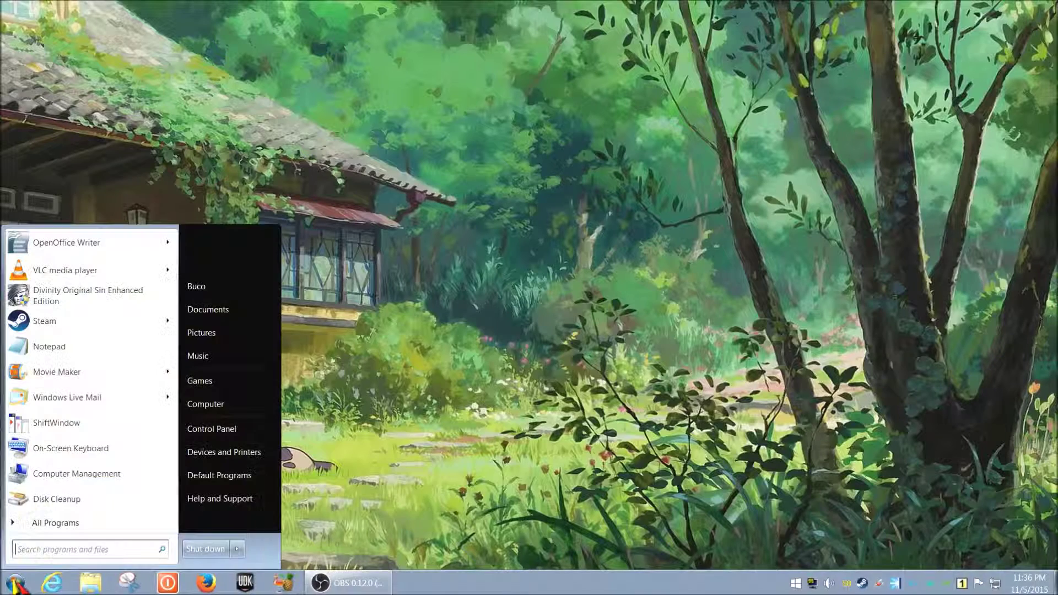
{"action": "left_click", "coordinate": [232, 405]}
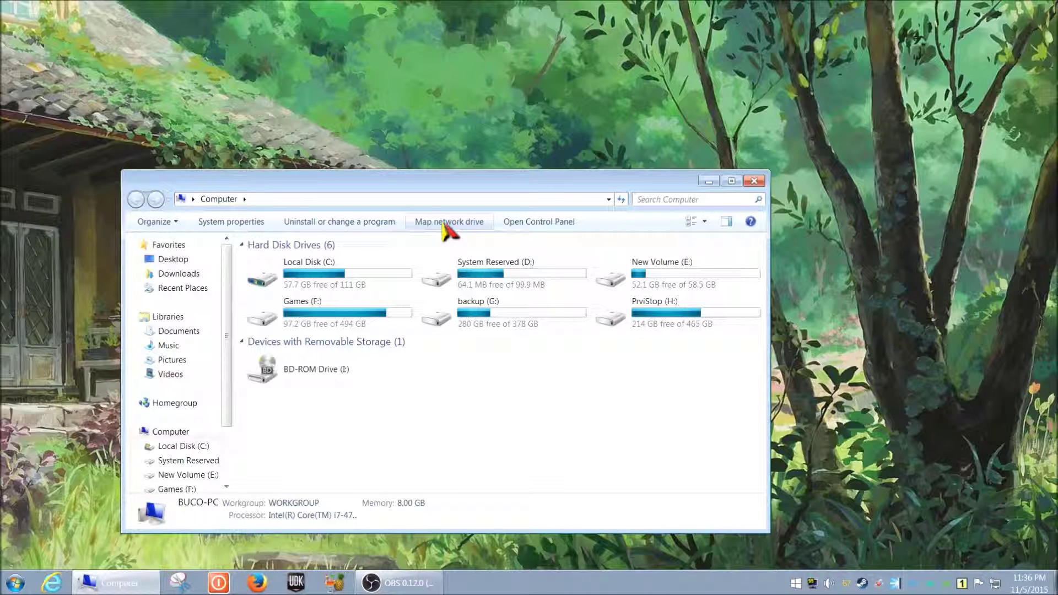
{"action": "left_click", "coordinate": [444, 226]}
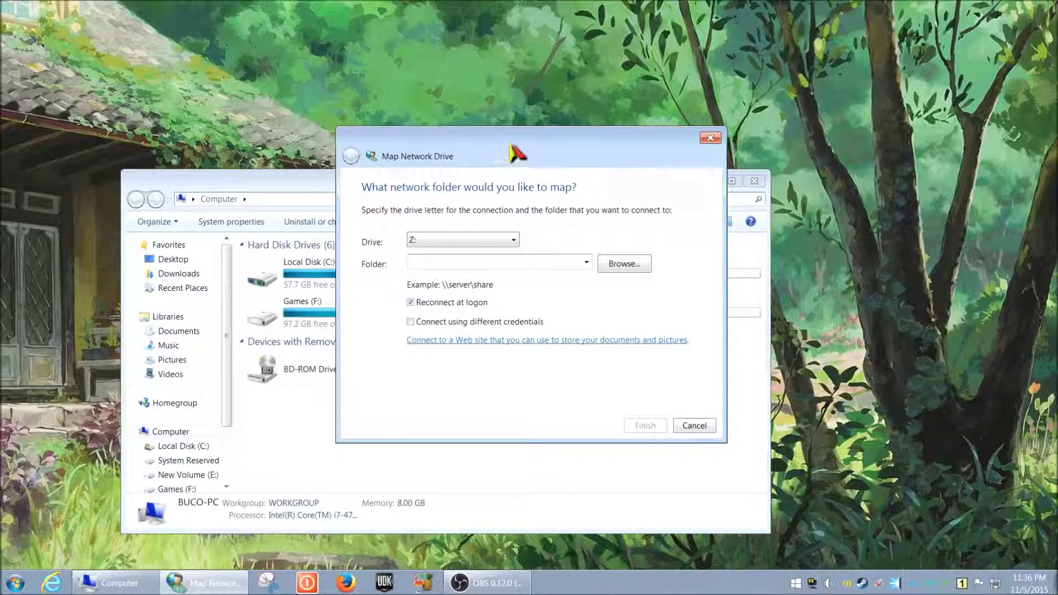
{"action": "left_click_drag", "start_coordinate": [507, 146], "coordinate": [339, 185]}
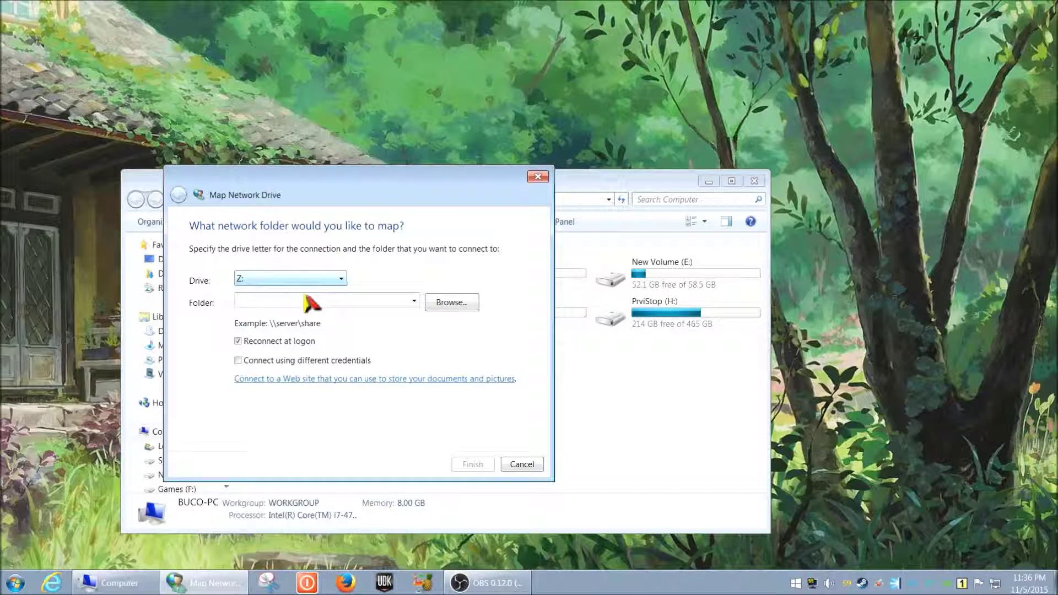
- Keep Z: as the drive letter, leaving Reconnect at logon enabled
{"action": "left_click", "coordinate": [324, 279]}
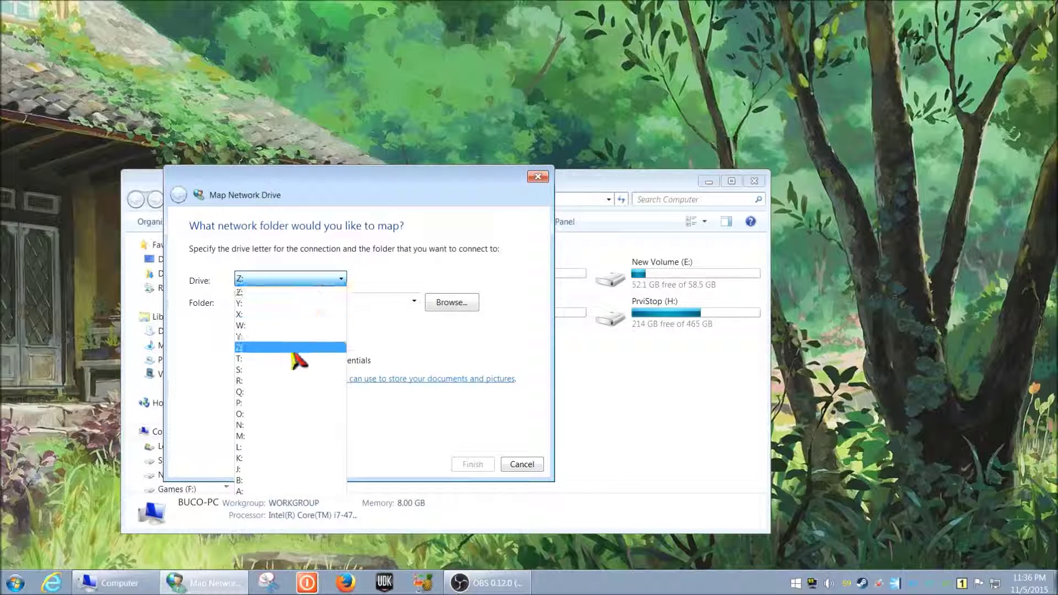
{"action": "left_click", "coordinate": [331, 278]}
{"action": "left_click", "coordinate": [319, 300]}
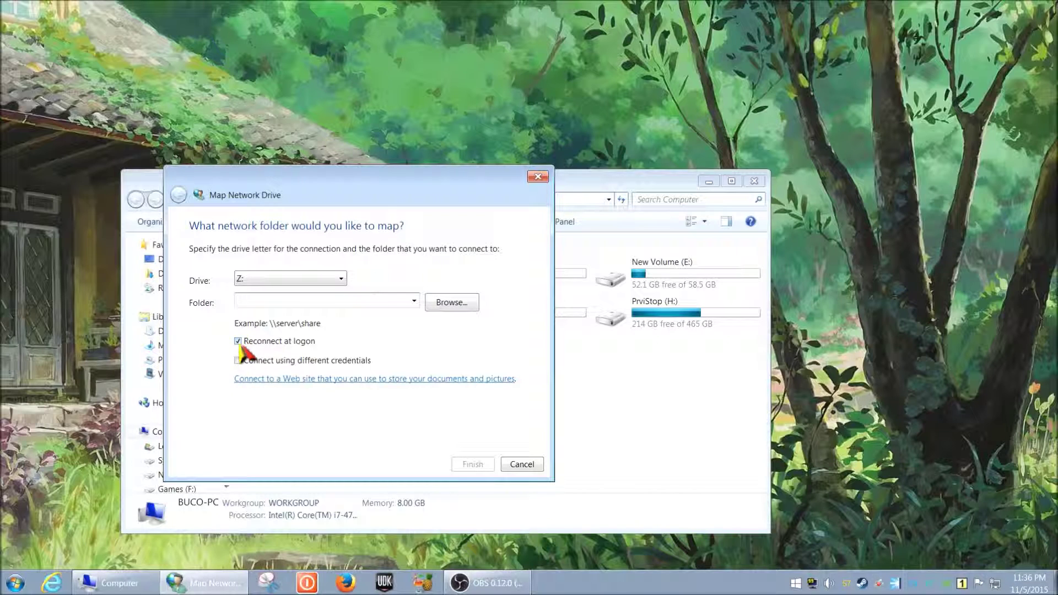
{"action": "left_click", "coordinate": [239, 345]}
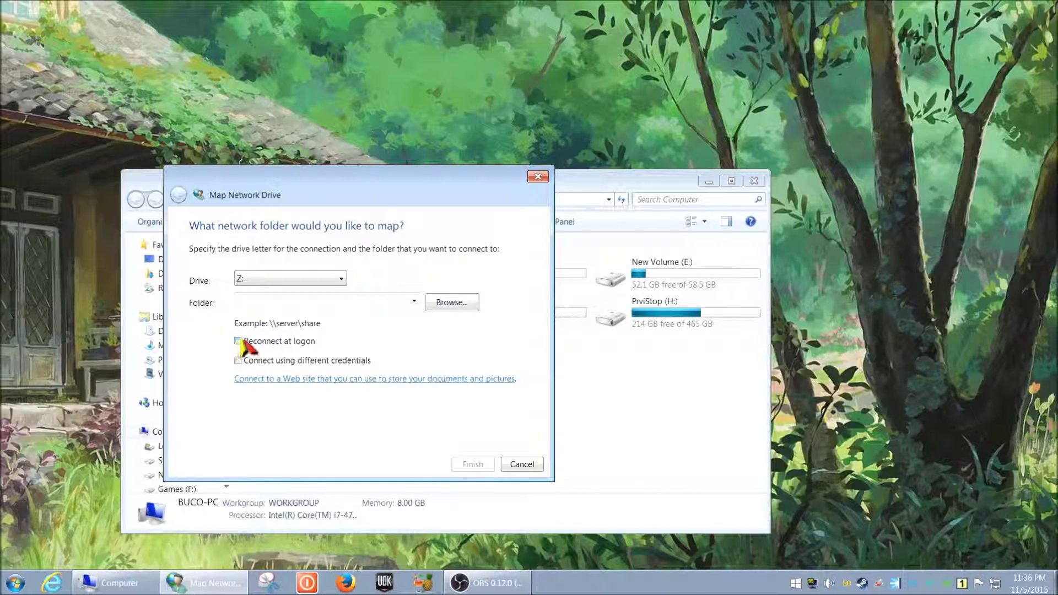
{"action": "left_click", "coordinate": [238, 341]}
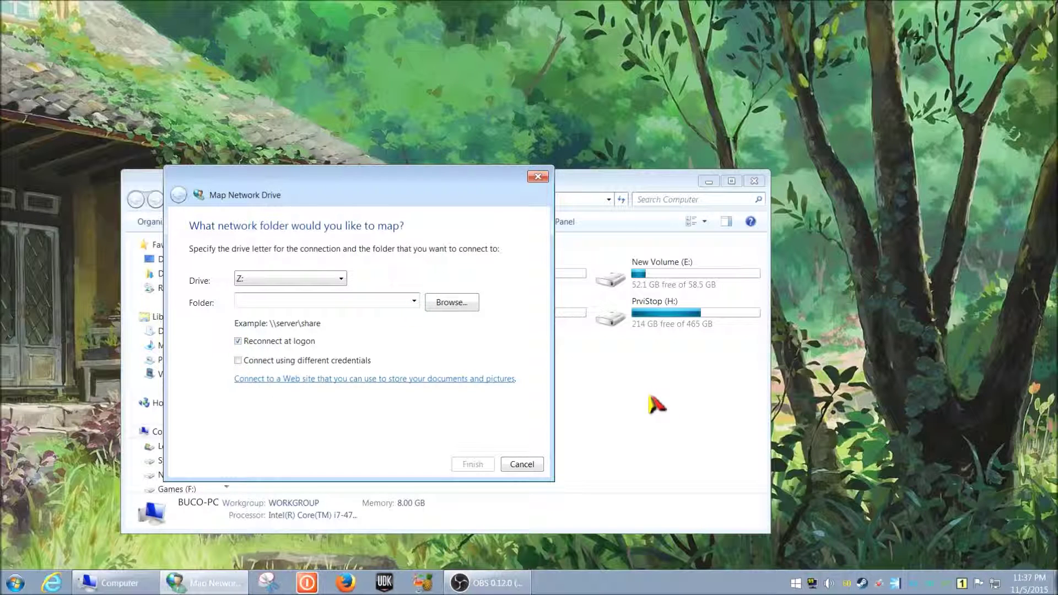
- Enter \\192.168.0.1\volume1 as the folder and toggle the different-credentials option
{"action": "type", "text": "\\\\"}
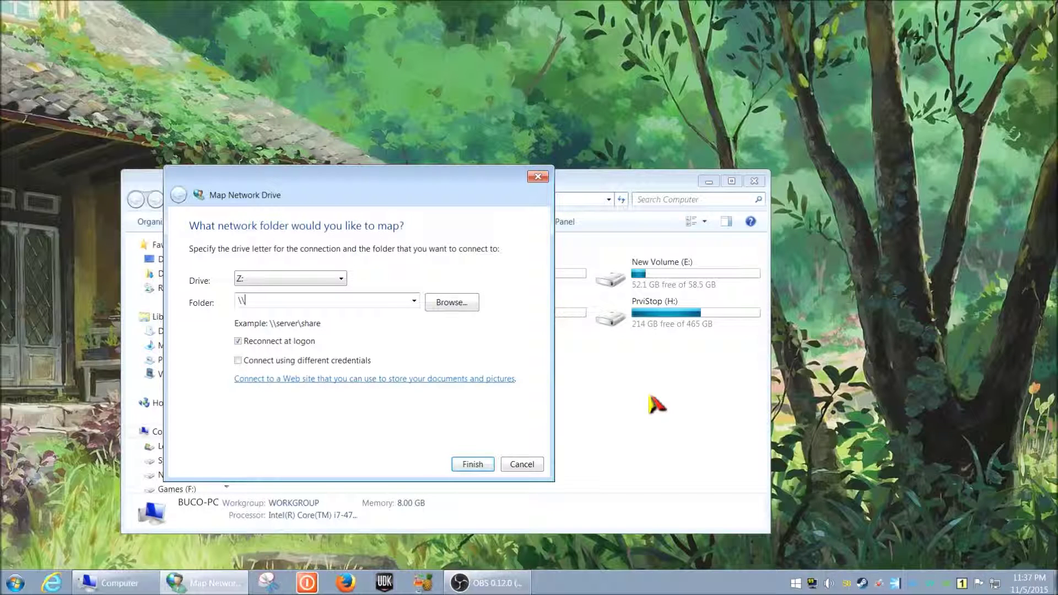
{"action": "type", "text": "192.168.0.1\\volu"}
{"action": "type", "text": "me1"}
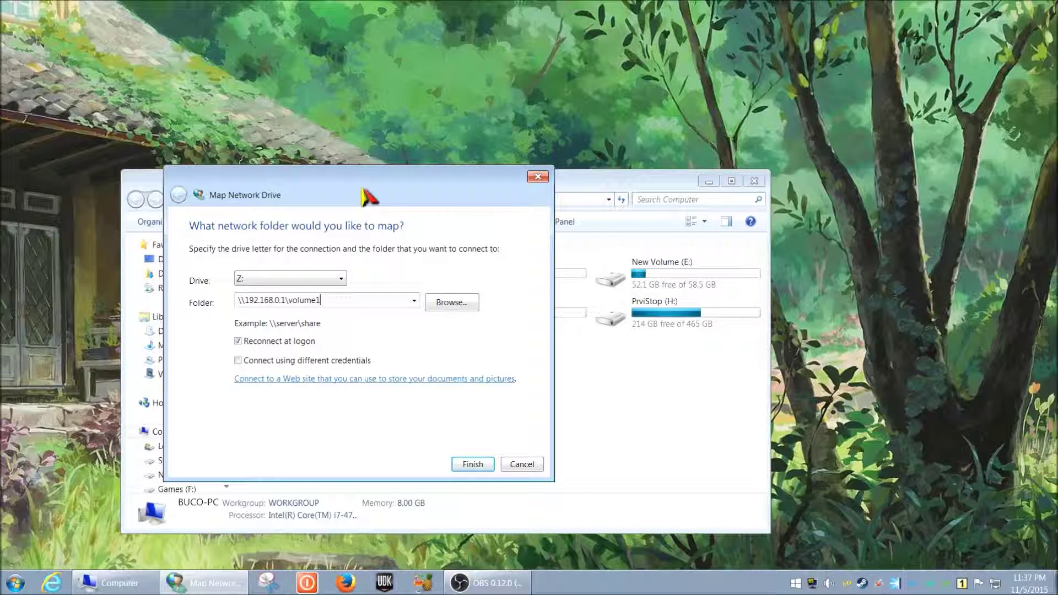
{"action": "left_click_drag", "start_coordinate": [363, 188], "coordinate": [278, 176]}
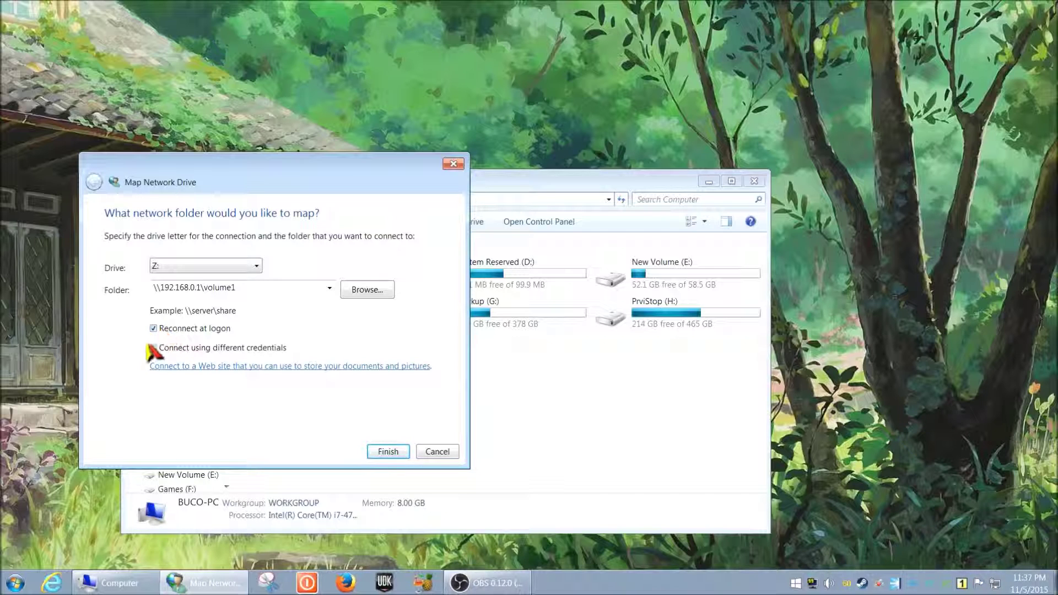
{"action": "left_click", "coordinate": [153, 347]}
- Leave Connect using different credentials unchecked with Reconnect at logon still checked
{"action": "left_click", "coordinate": [152, 348]}
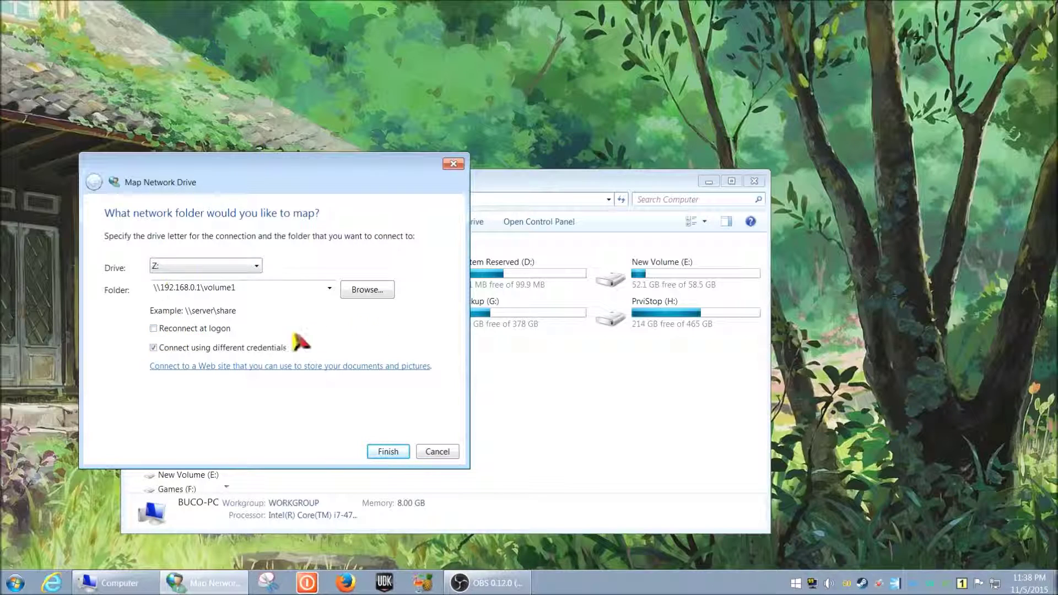
{"action": "left_click_drag", "start_coordinate": [284, 180], "coordinate": [282, 138]}
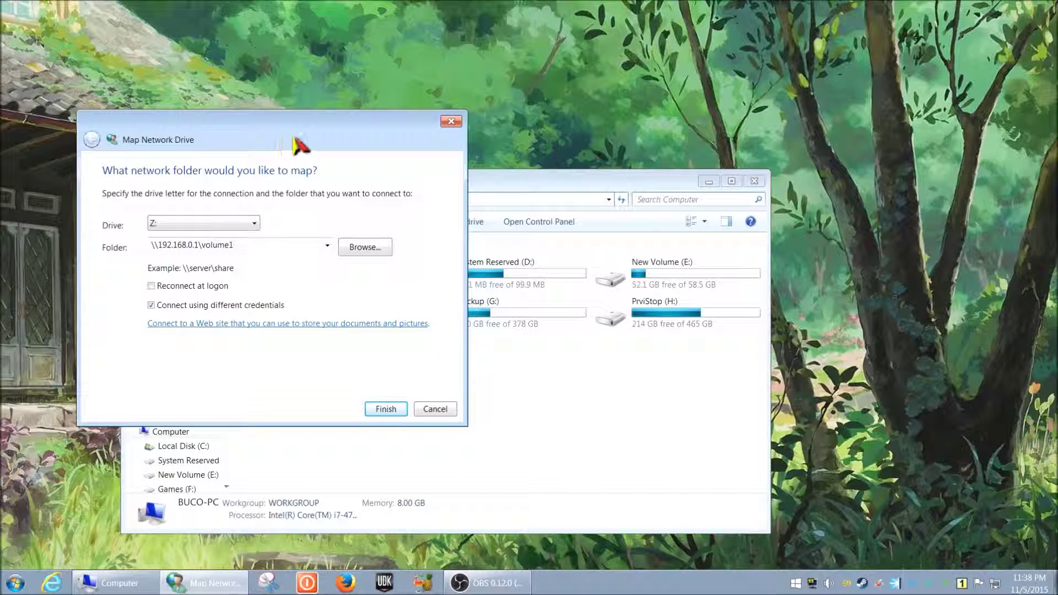
{"action": "left_click_drag", "start_coordinate": [300, 145], "coordinate": [287, 184]}
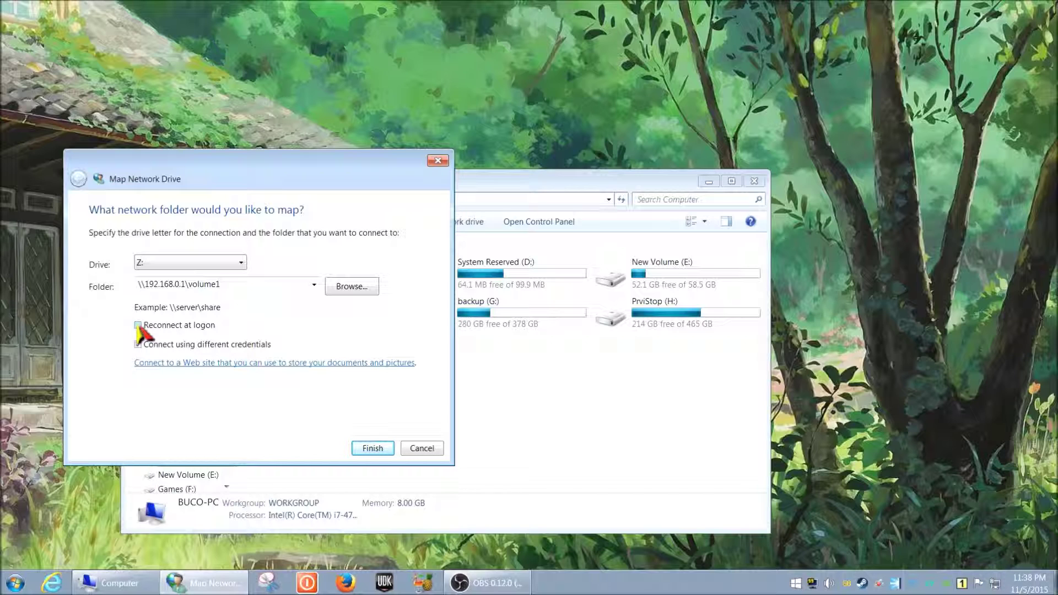
{"action": "left_click", "coordinate": [137, 345]}
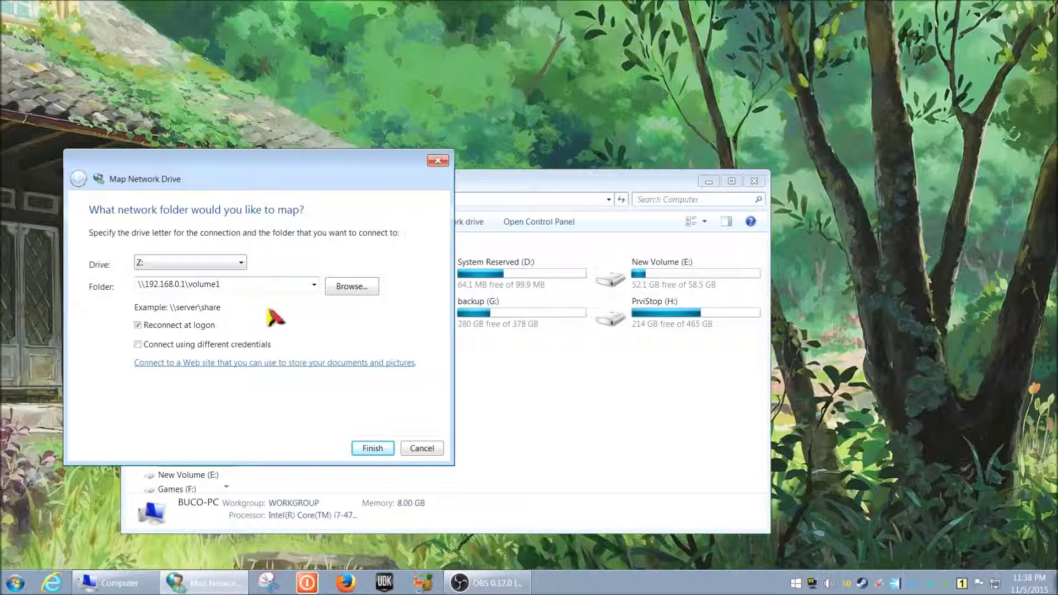
{"action": "left_click_drag", "start_coordinate": [270, 175], "coordinate": [272, 135]}
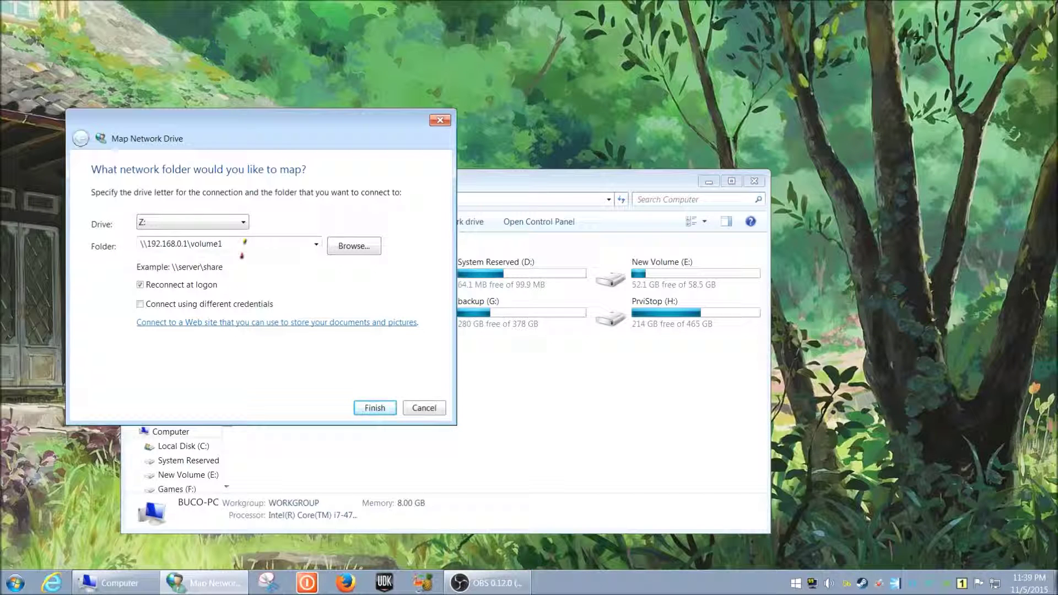
- Finish the mapping, enter the NAS user name and password, and remember the credentials
{"action": "left_click", "coordinate": [373, 408]}
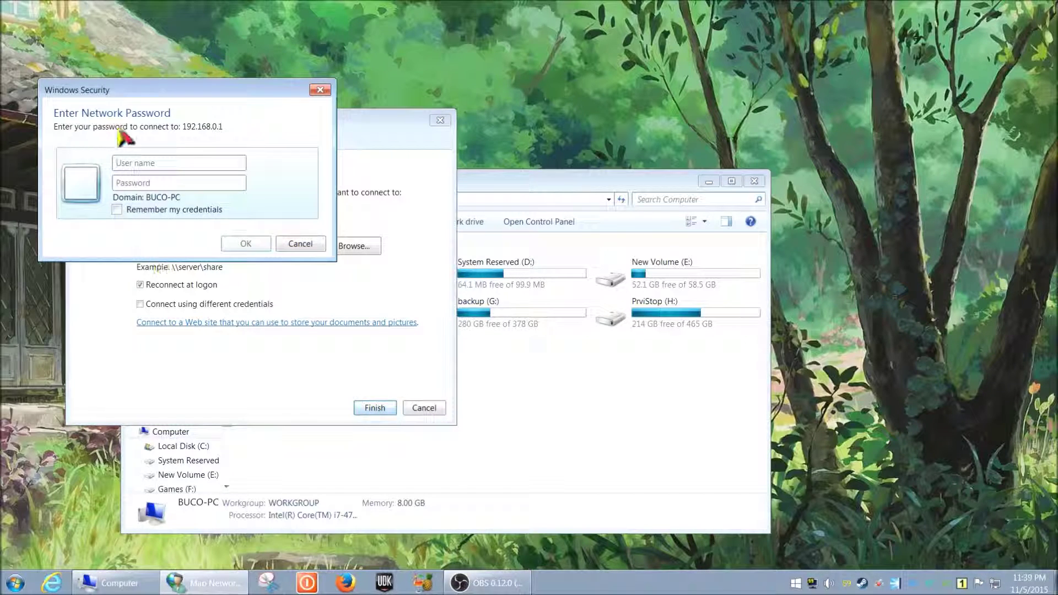
{"action": "left_click", "coordinate": [169, 161]}
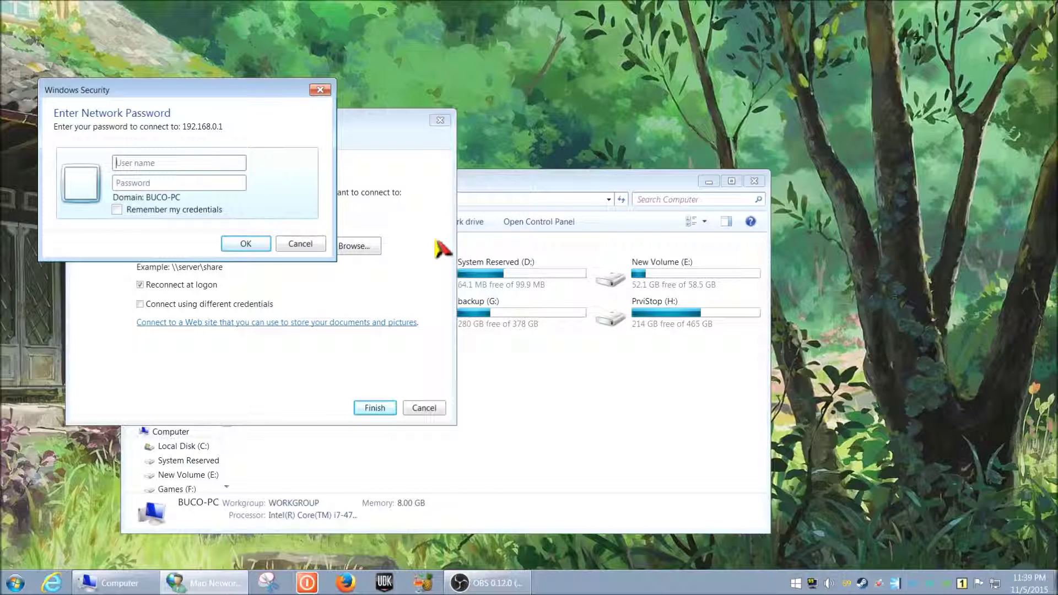
{"action": "type", "text": "cobuman"}
{"action": "key", "text": "Tab"}
{"action": "type", "text": "********"}
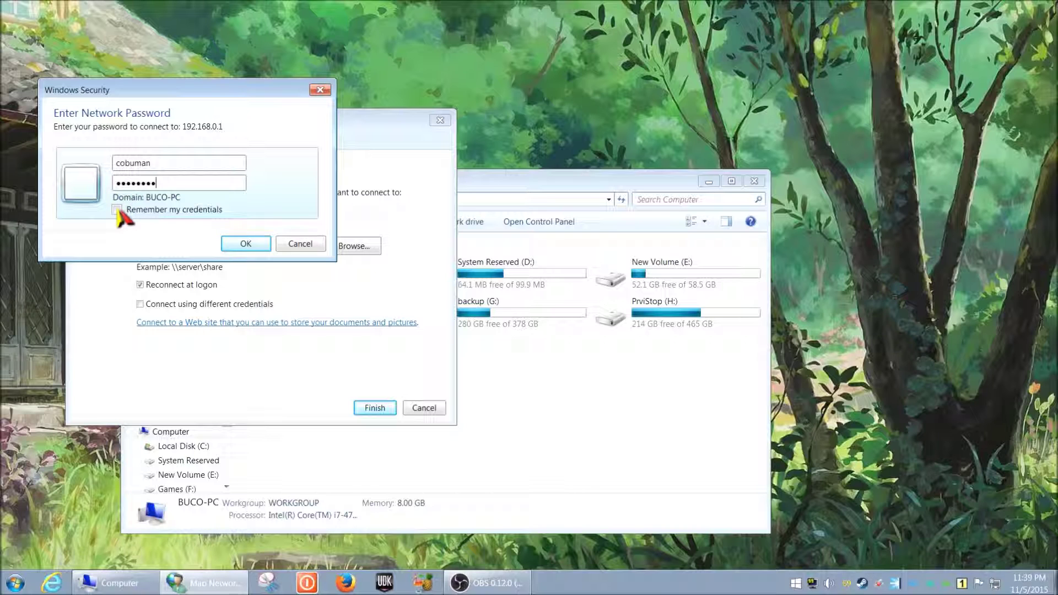
{"action": "left_click", "coordinate": [117, 210]}
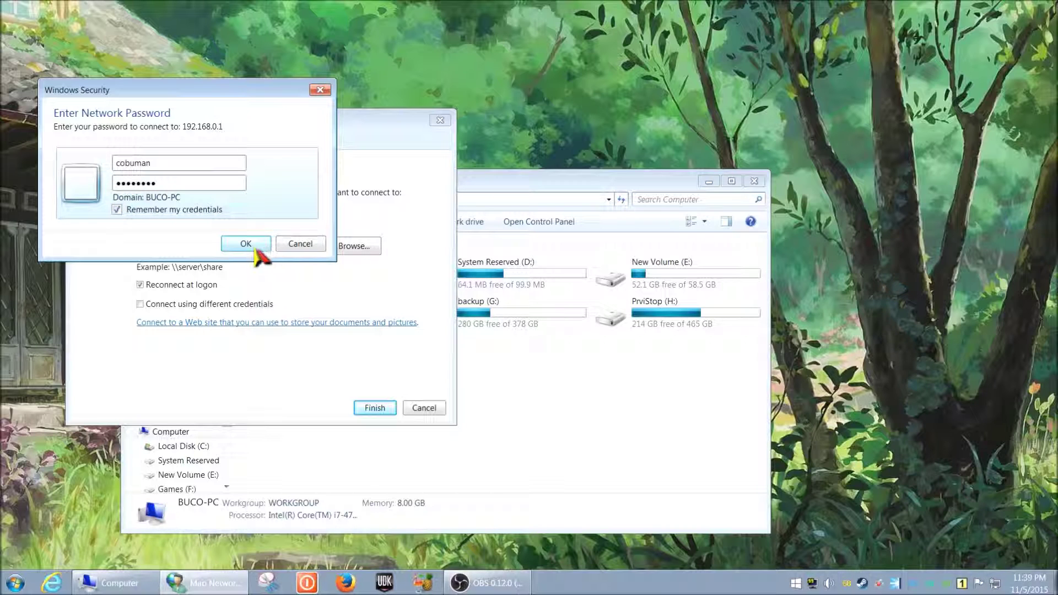
{"action": "left_click", "coordinate": [246, 249]}
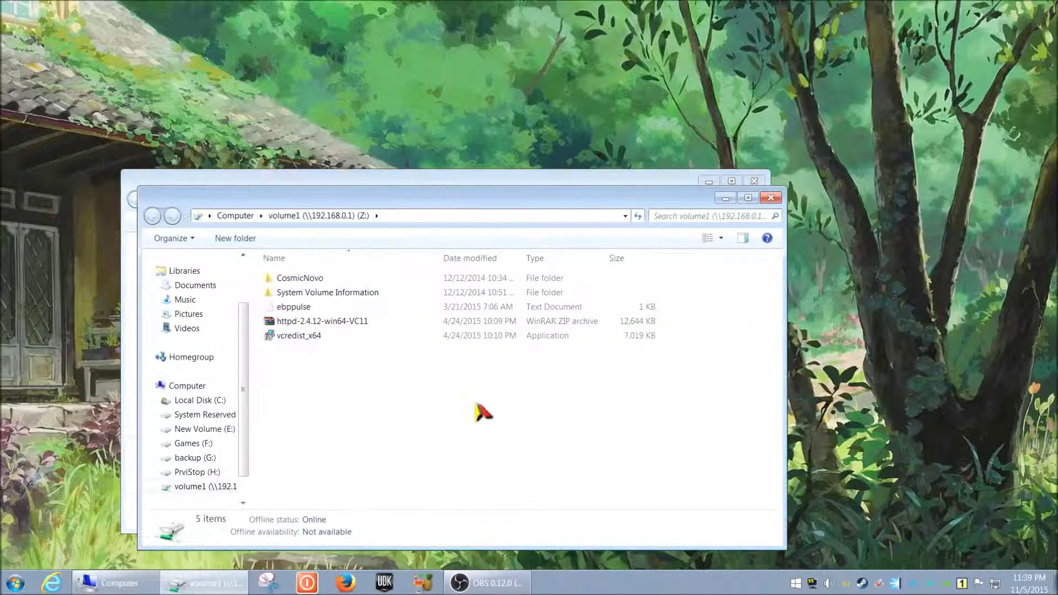
- Select the new volume1 (Z:) drive under Network Location in Computer
{"action": "left_click_drag", "start_coordinate": [507, 199], "coordinate": [520, 378]}
{"action": "left_click_drag", "start_coordinate": [520, 188], "coordinate": [524, 56]}
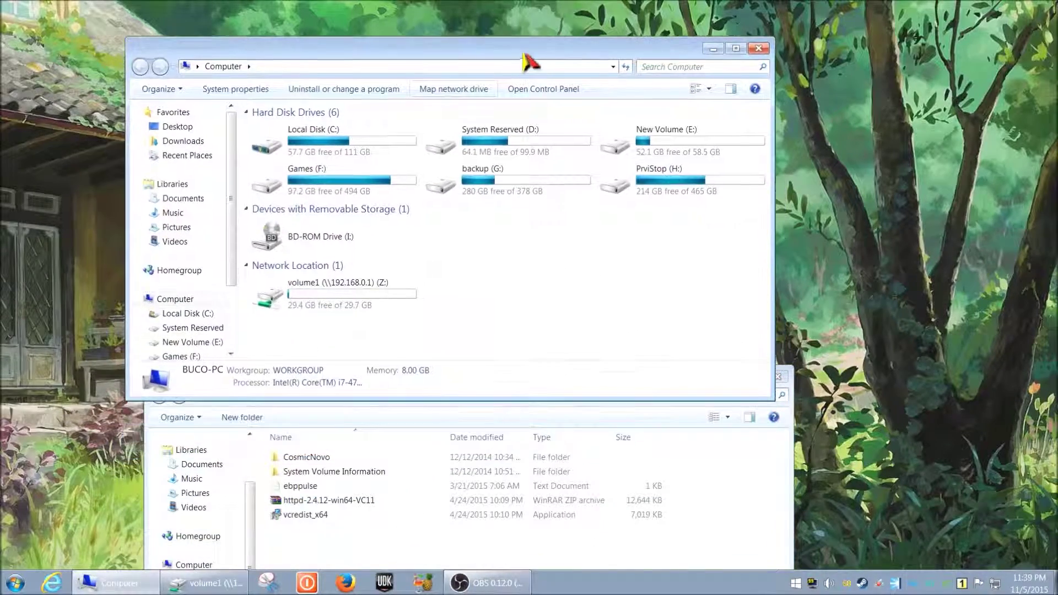
{"action": "left_click", "coordinate": [344, 292]}
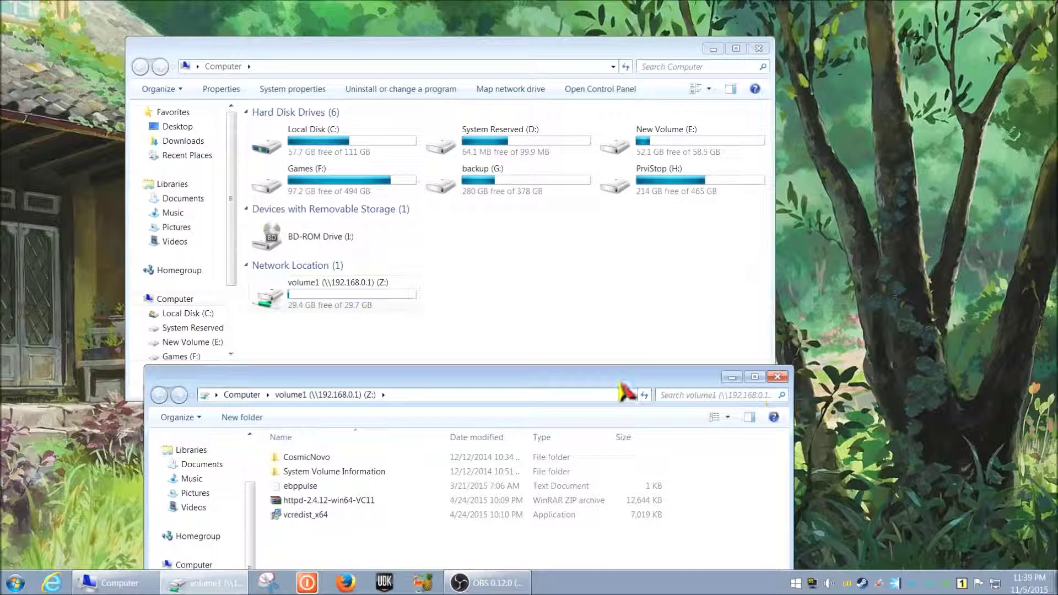
- Close the volume1 and Computer windows and bring up the Start menu
{"action": "left_click_drag", "start_coordinate": [619, 386], "coordinate": [609, 325]}
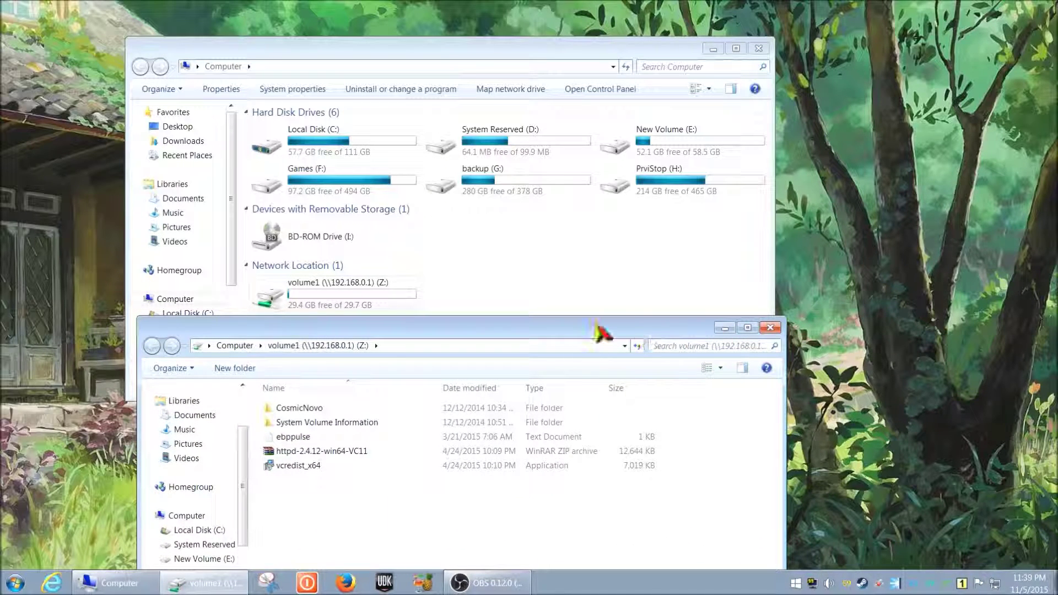
{"action": "left_click_drag", "start_coordinate": [603, 331], "coordinate": [601, 213]}
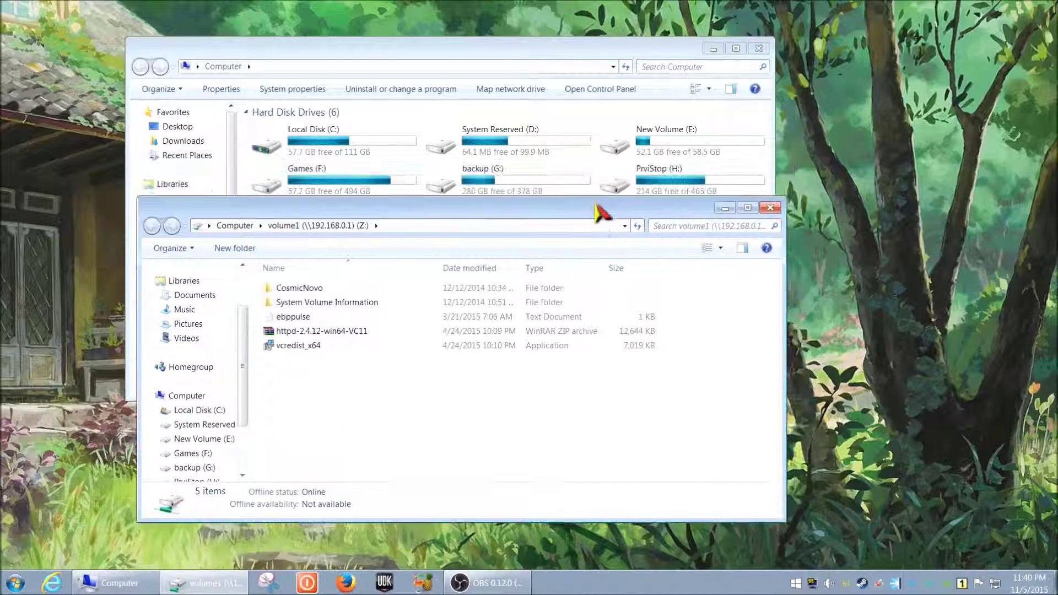
{"action": "left_click", "coordinate": [771, 207]}
{"action": "left_click", "coordinate": [758, 49]}
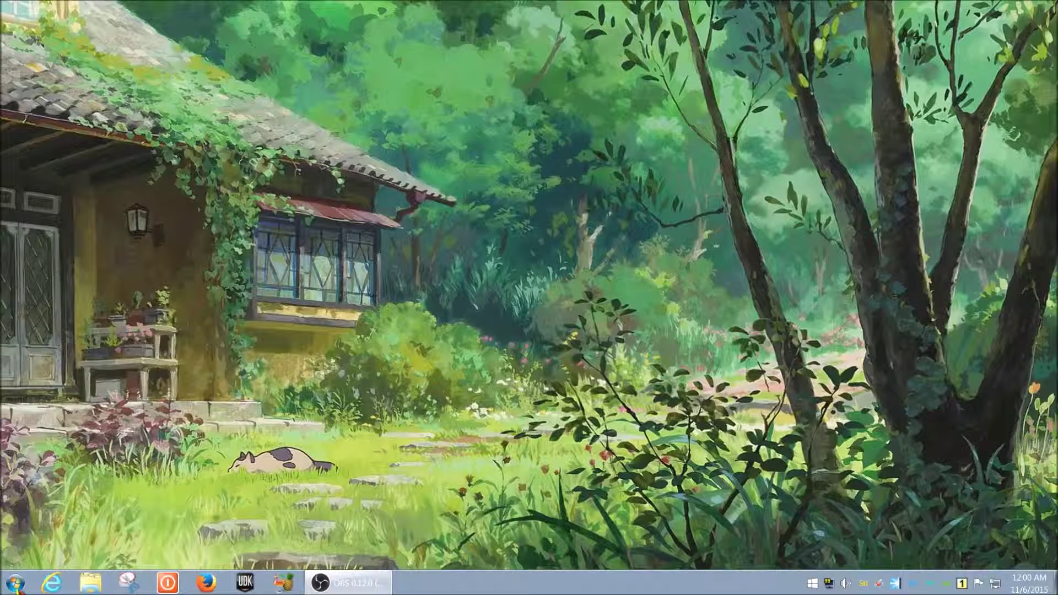
{"action": "left_click", "coordinate": [16, 584]}
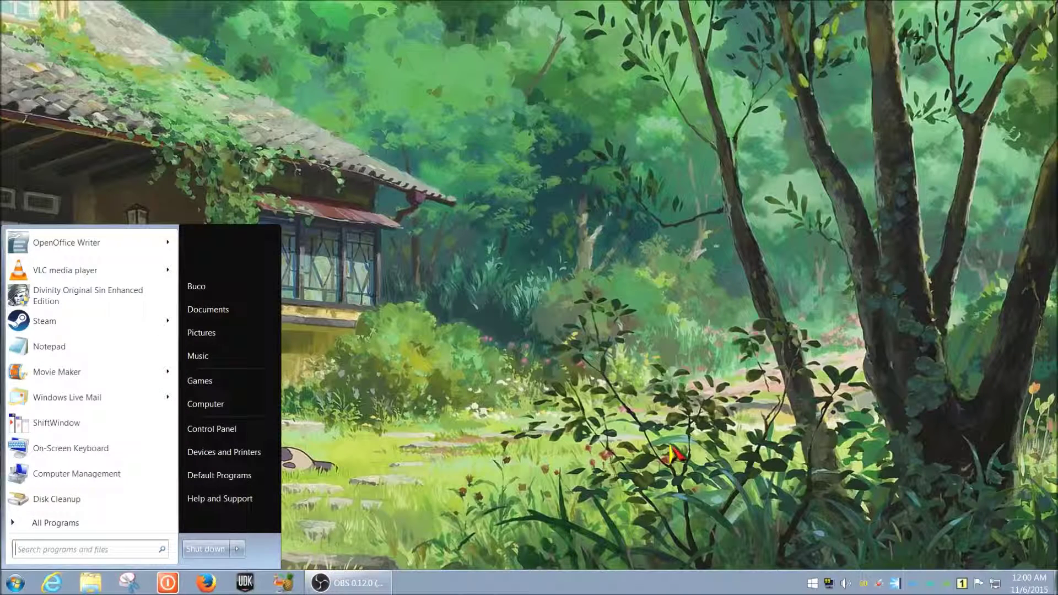
- Launch cmd as administrator from the Start search, approving the UAC prompt
{"action": "type", "text": "cmd"}
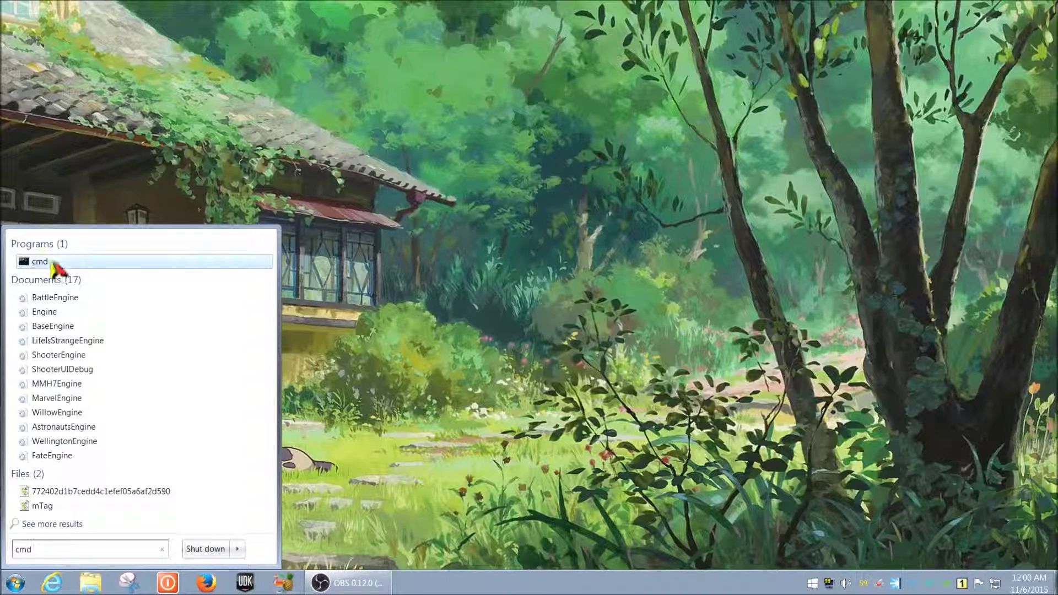
{"action": "right_click", "coordinate": [51, 261]}
{"action": "left_click", "coordinate": [93, 281]}
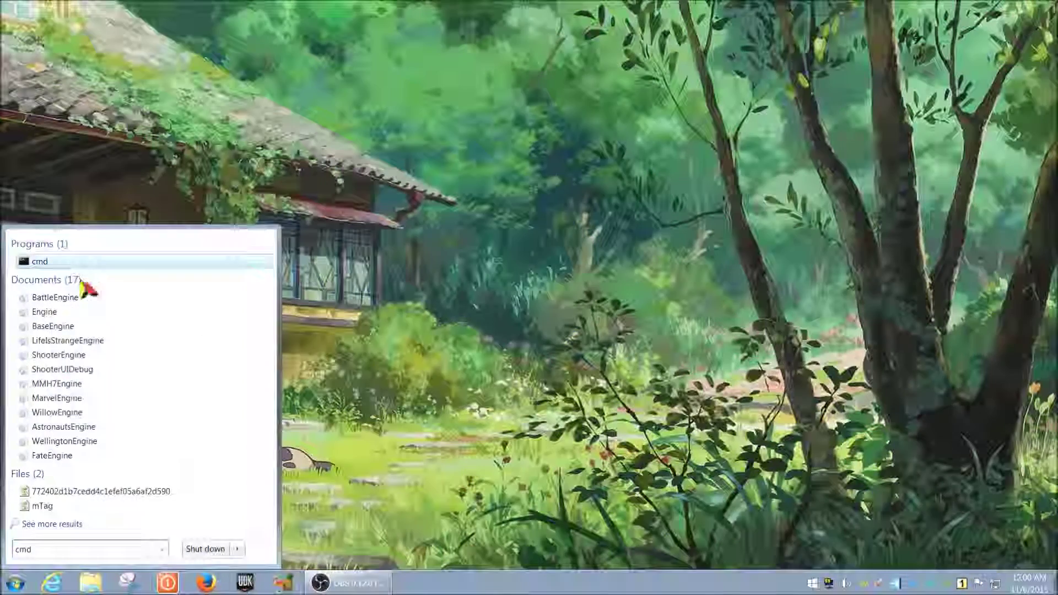
{"action": "key", "text": "alt+y"}
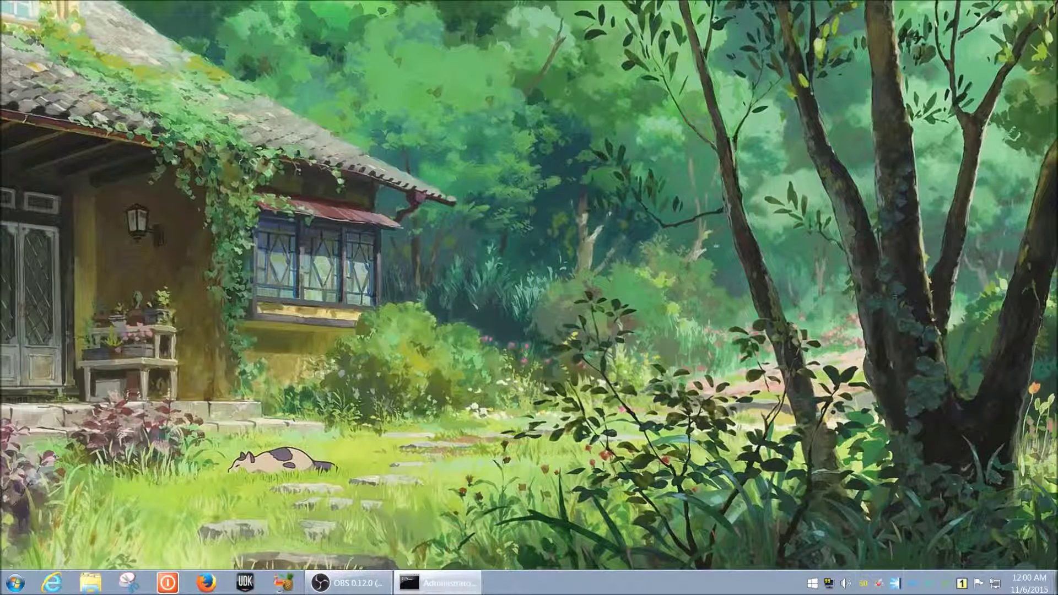
- Move the Command Prompt window to the top-left and make it taller
{"action": "left_click_drag", "start_coordinate": [347, 207], "coordinate": [366, 109]}
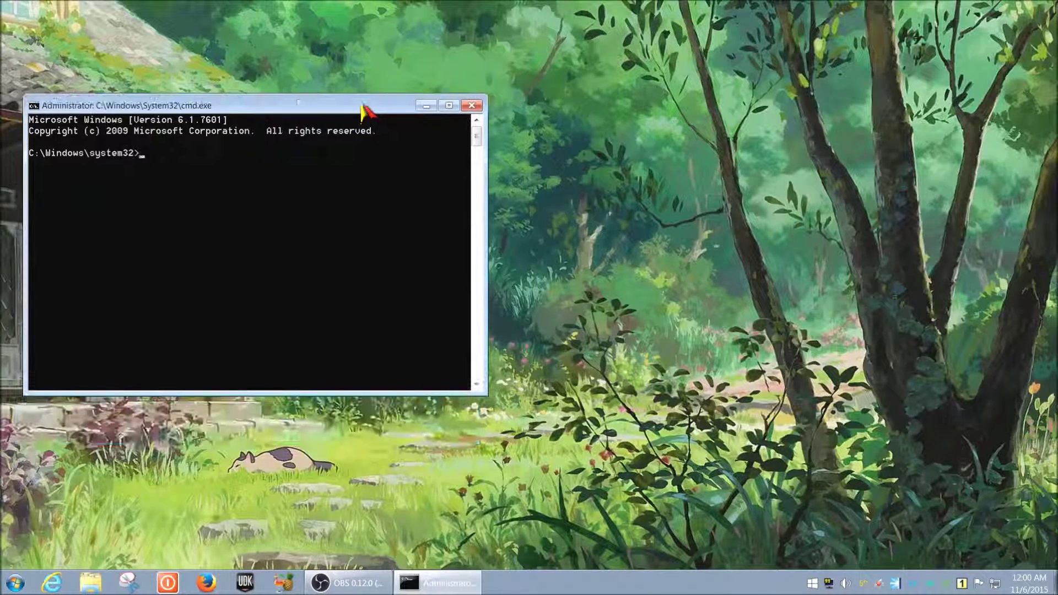
{"action": "left_click_drag", "start_coordinate": [273, 110], "coordinate": [250, 49]}
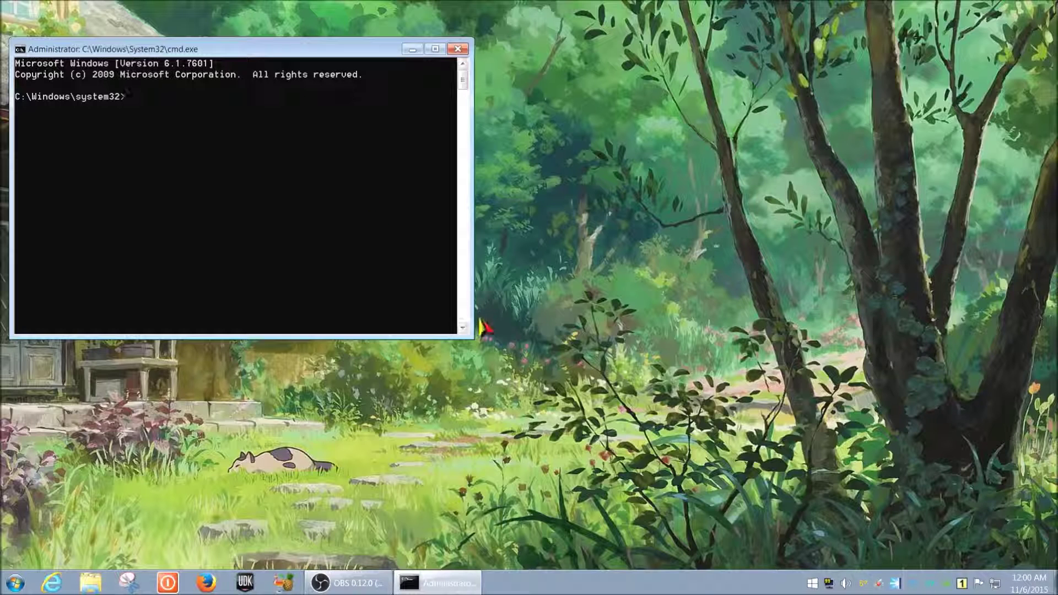
{"action": "left_click_drag", "start_coordinate": [474, 337], "coordinate": [490, 370]}
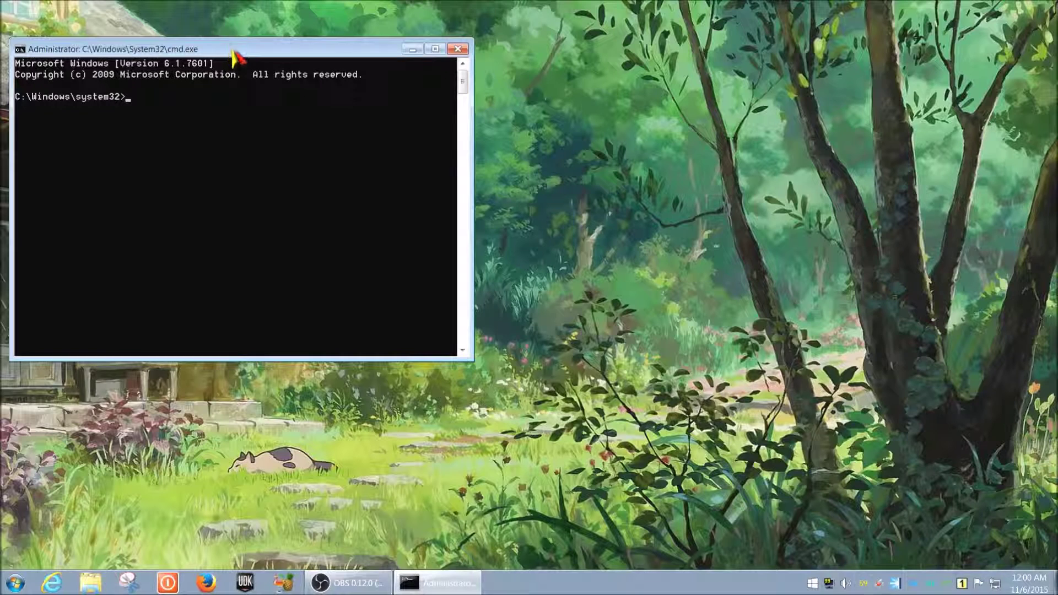
{"action": "left_click_drag", "start_coordinate": [233, 53], "coordinate": [232, 31]}
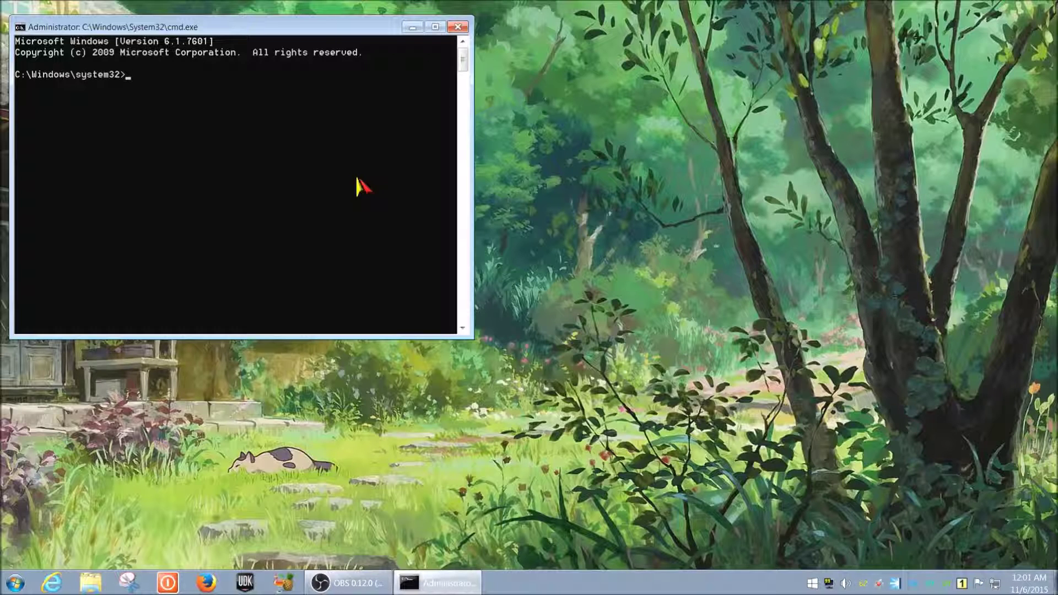
- Run net use z: /delete to remove the existing Z: mapping
{"action": "type", "text": "net use z"}
{"action": "key", "text": "BackSpace"}
{"action": "type", "text": "z:"}
{"action": "key", "text": "BackSpace"}
{"action": "type", "text": ":"}
{"action": "key", "text": "BackSpace"}
{"action": "key", "text": "BackSpace"}
{"action": "type", "text": ": /delete"}
{"action": "key", "text": "Return"}
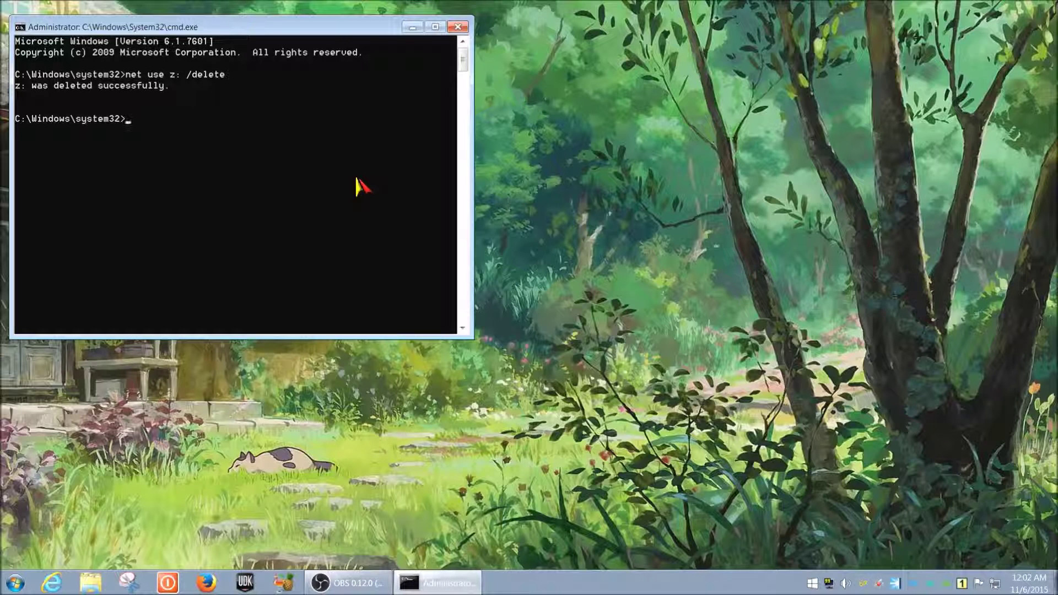
- Run net use z: \\192.168.0.1\volume1 to remap Z:, then close Command Prompt
{"action": "type", "text": "net use z: \\\\"}
{"action": "type", "text": "192.168.0.1\\volume1"}
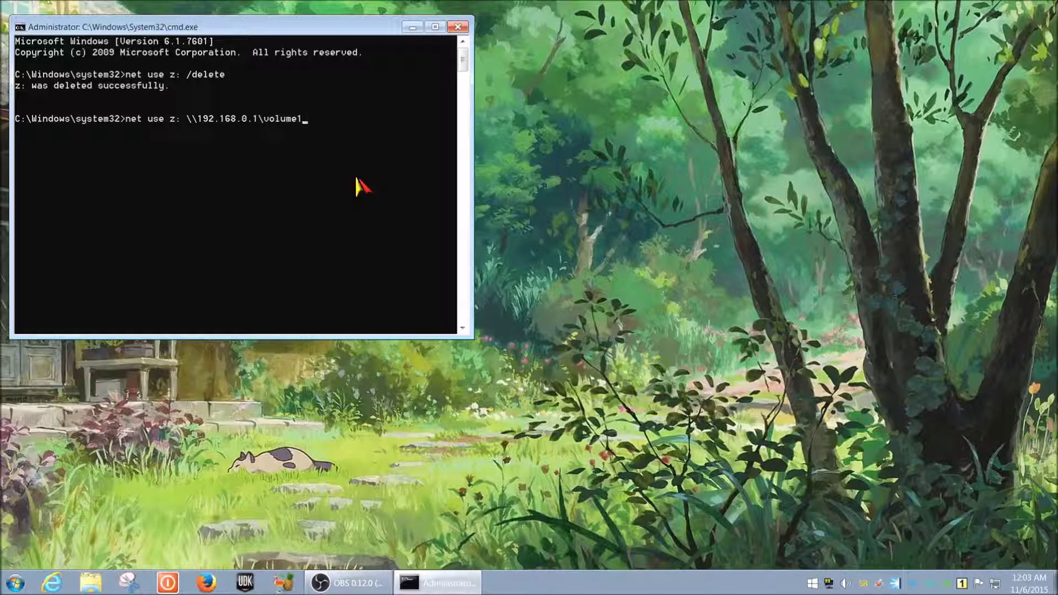
{"action": "key", "text": "Return"}
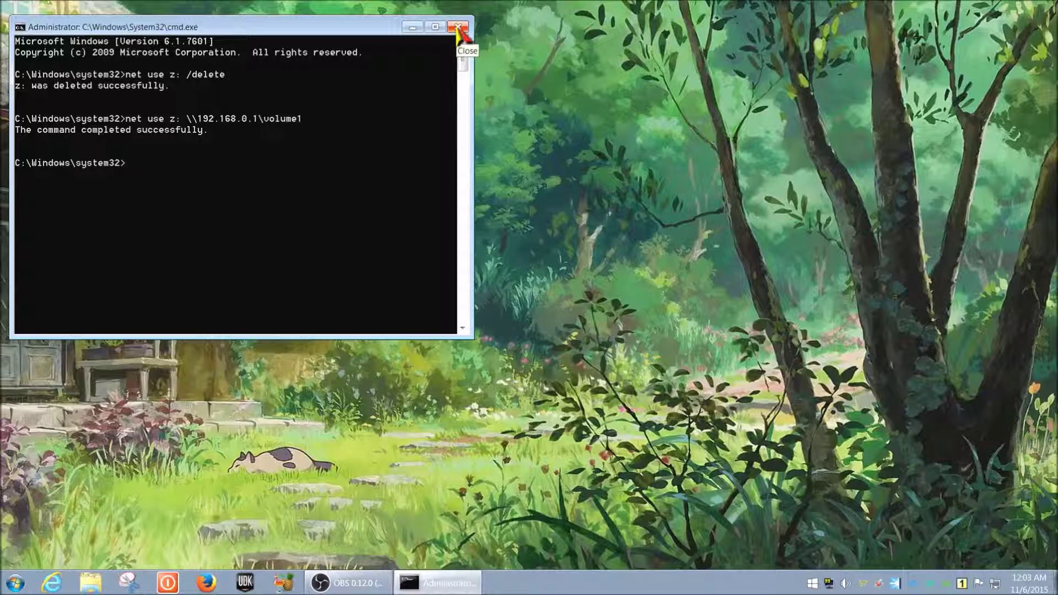
{"action": "left_click", "coordinate": [458, 29]}
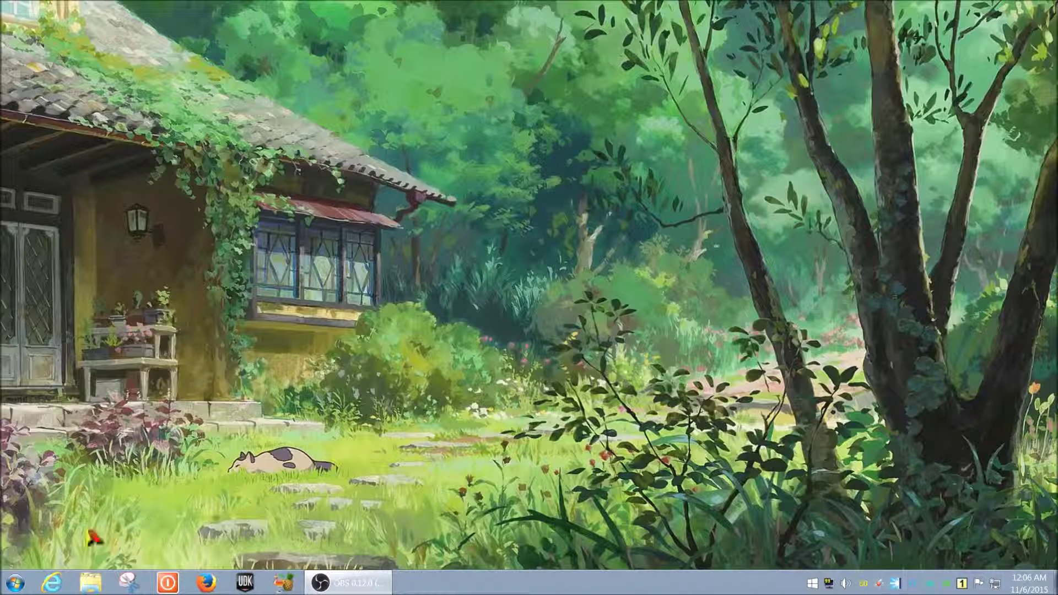
- Open the Start menu from the desktop
{"action": "left_click", "coordinate": [15, 582]}
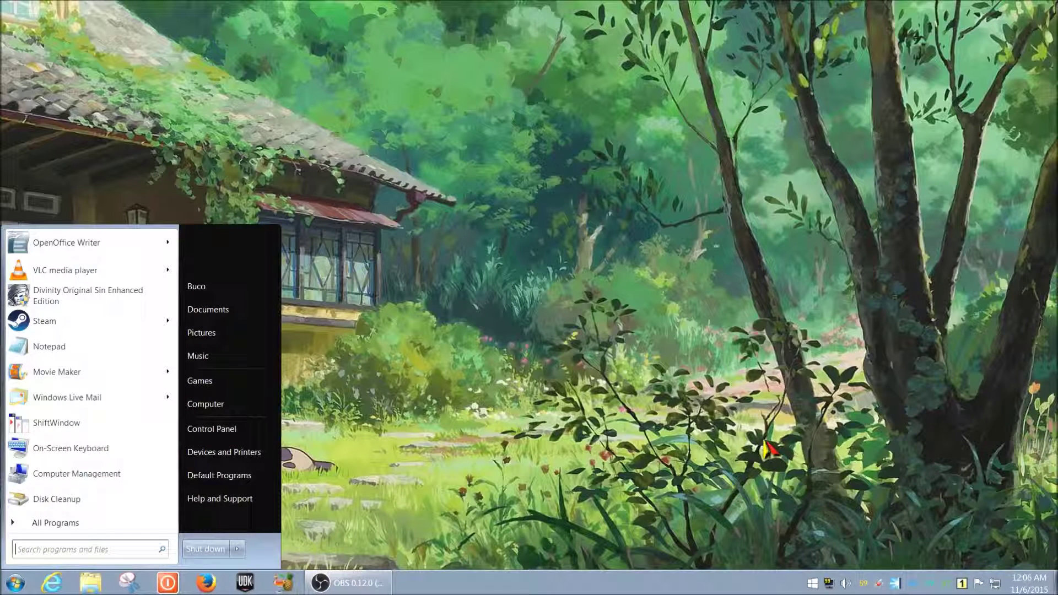
- Launch Notepad by searching 'not', then move and enlarge its window
{"action": "type", "text": "not"}
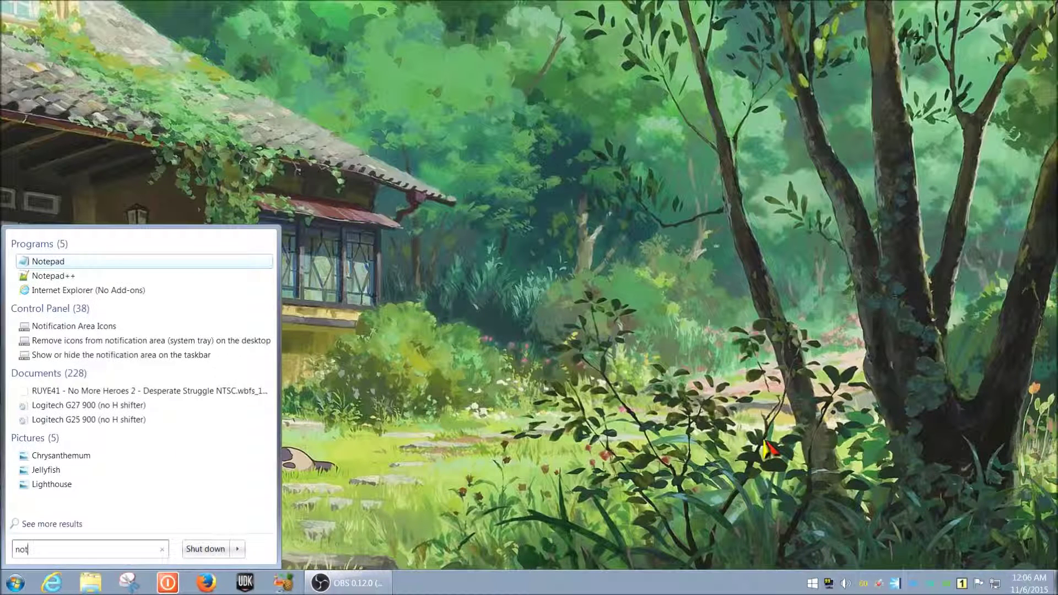
{"action": "left_click", "coordinate": [69, 262]}
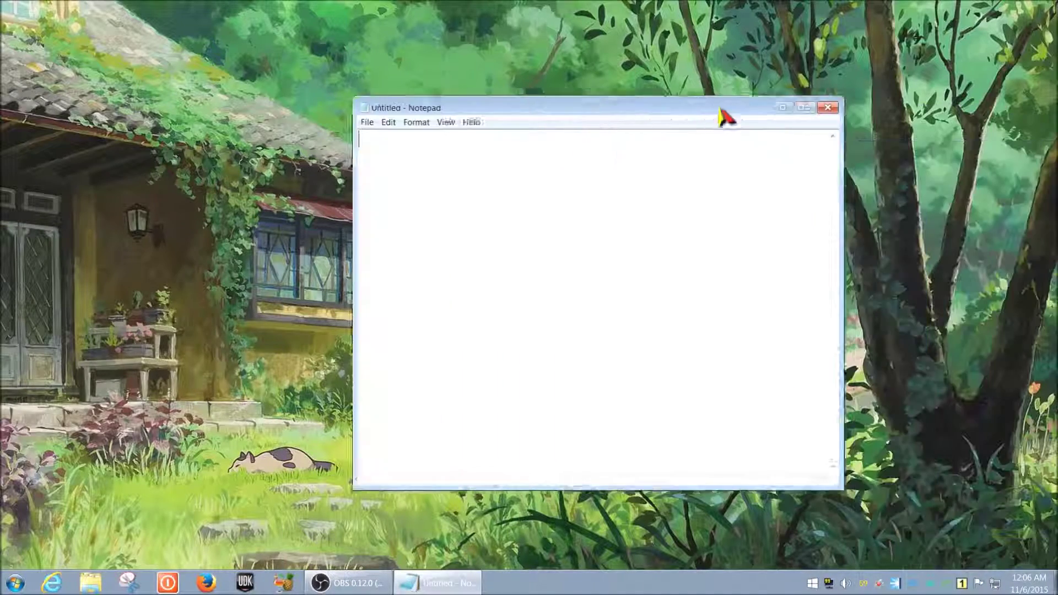
{"action": "left_click_drag", "start_coordinate": [722, 113], "coordinate": [466, 55]}
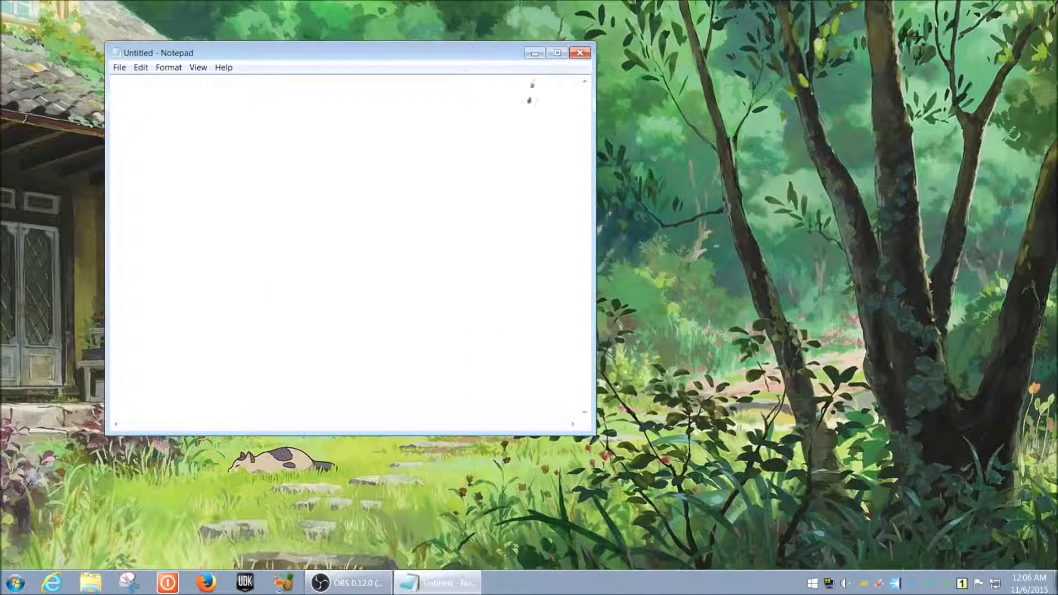
{"action": "left_click_drag", "start_coordinate": [596, 102], "coordinate": [503, 105]}
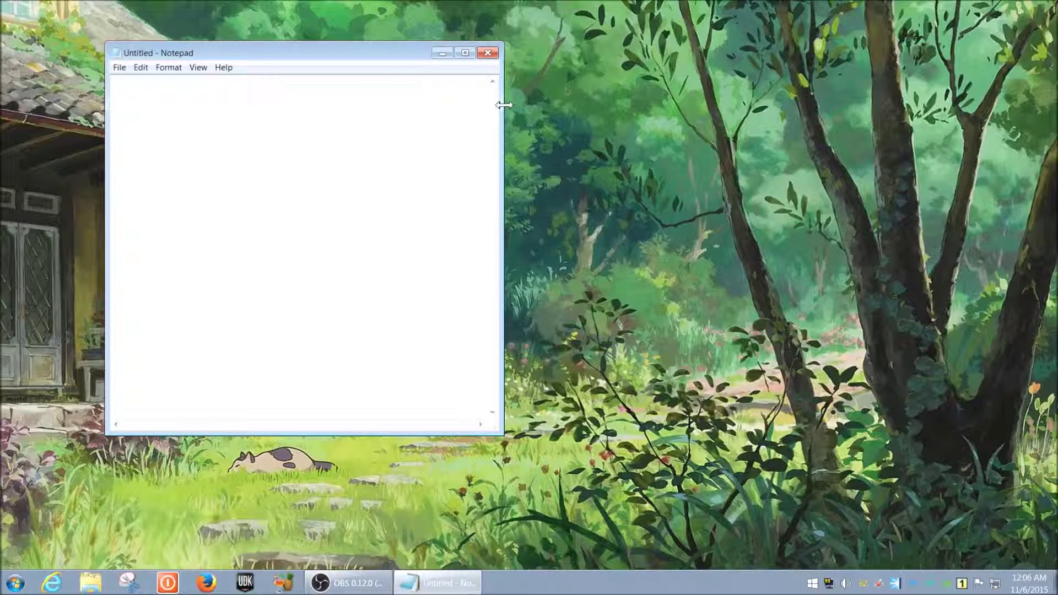
{"action": "left_click_drag", "start_coordinate": [372, 57], "coordinate": [342, 69]}
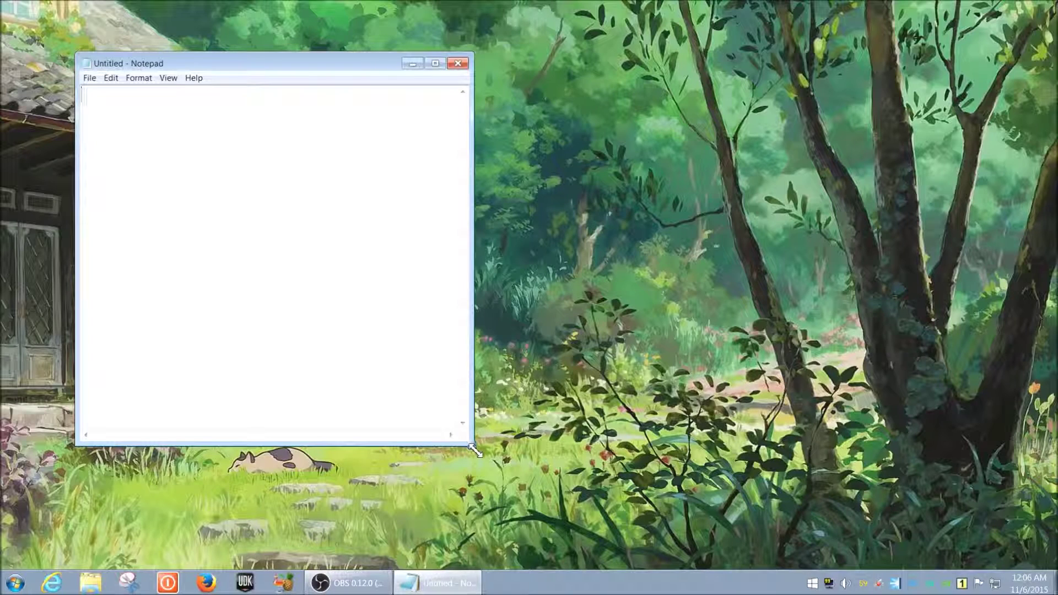
{"action": "left_click_drag", "start_coordinate": [473, 450], "coordinate": [541, 486]}
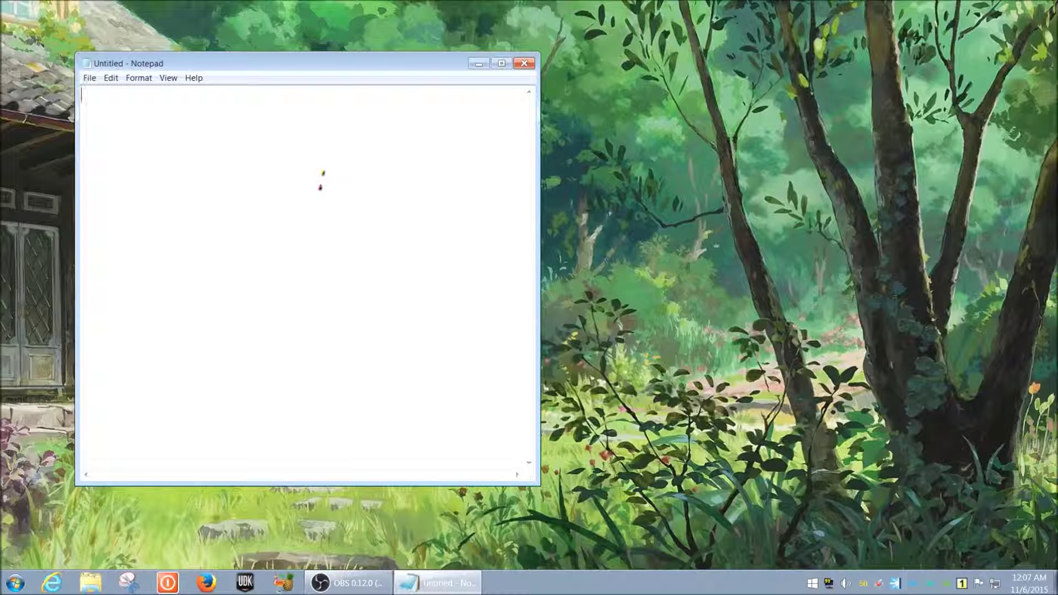
{"action": "type", "text": "@echo"}
{"action": "key", "text": "Return"}
{"action": "type", "text": "net use"}
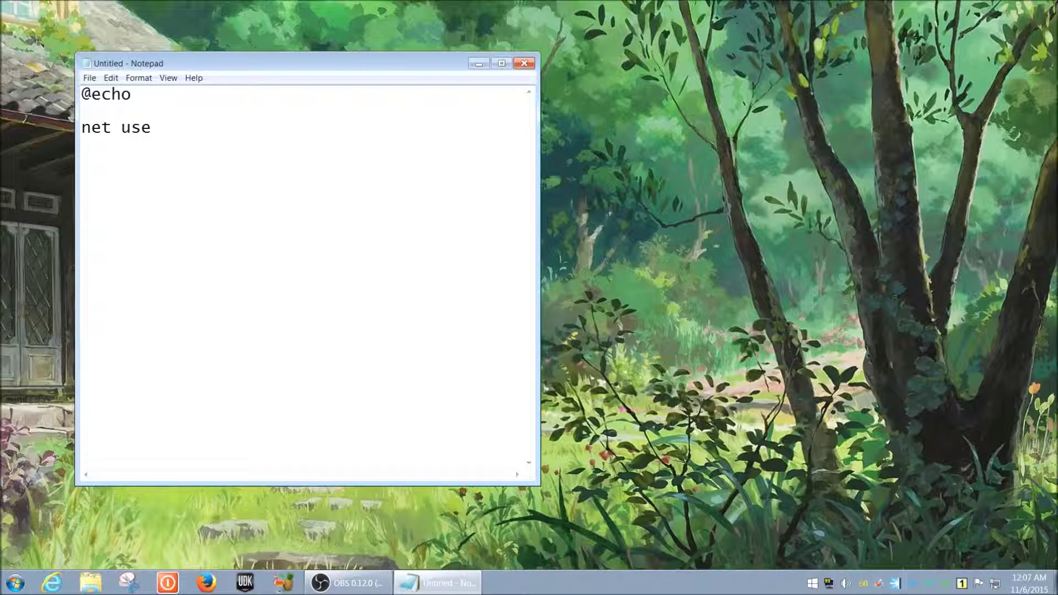
{"action": "type", "text": " :"}
{"action": "type", "text": "z: /delete"}
- Add the line 'net use z: \\192.168.0.1\volume1', then a blank line and 'exit'
{"action": "type", "text": "net u"}
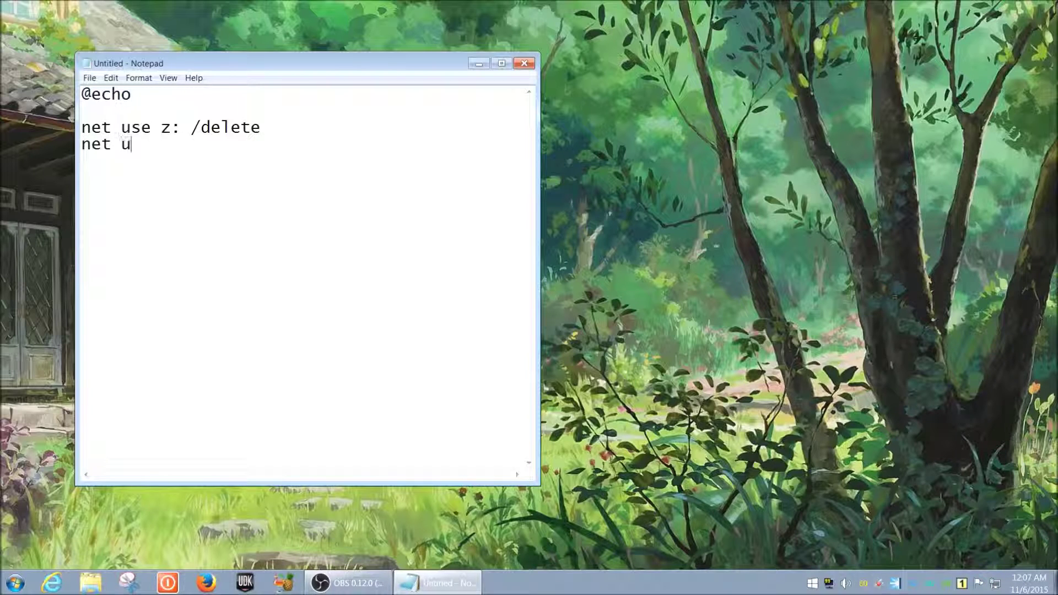
{"action": "type", "text": "se z: \\\\"}
{"action": "type", "text": "192"}
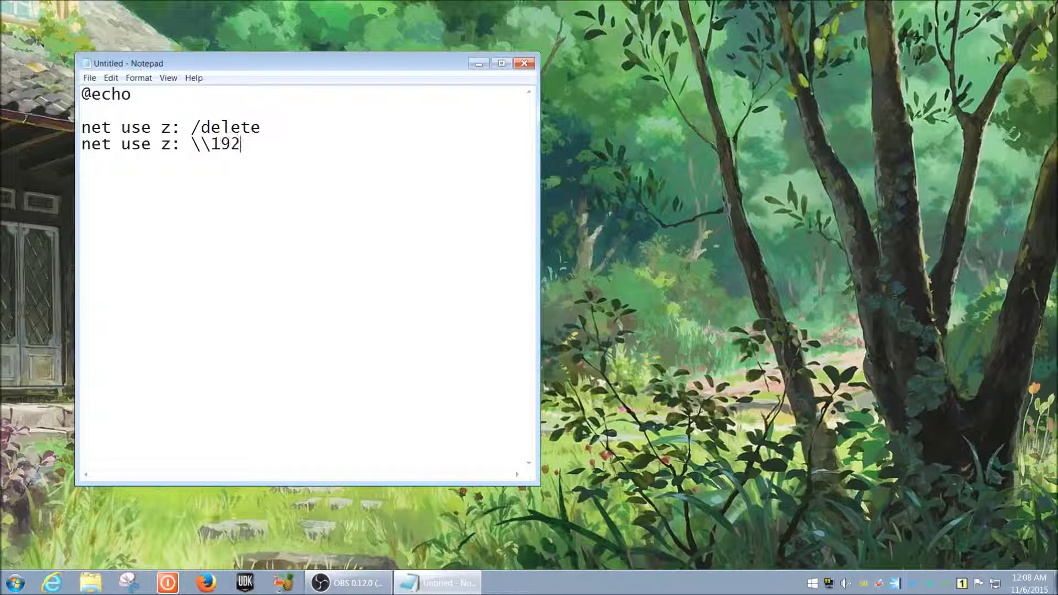
{"action": "type", "text": ".168.0.1\\vo"}
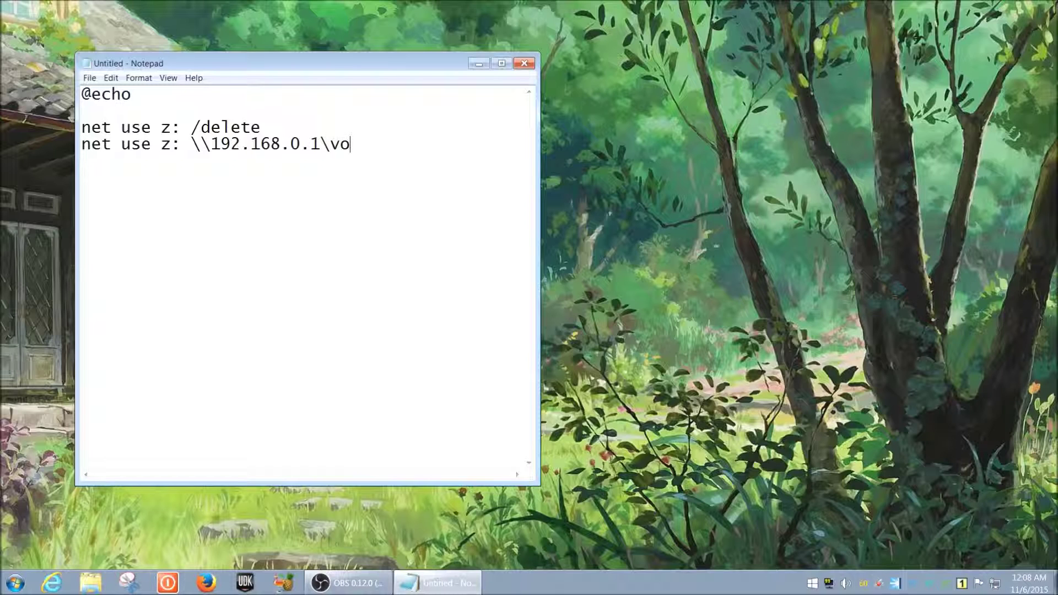
{"action": "type", "text": "lume1"}
{"action": "key", "text": "Return"}
{"action": "key", "text": "Return"}
{"action": "type", "text": "e"}
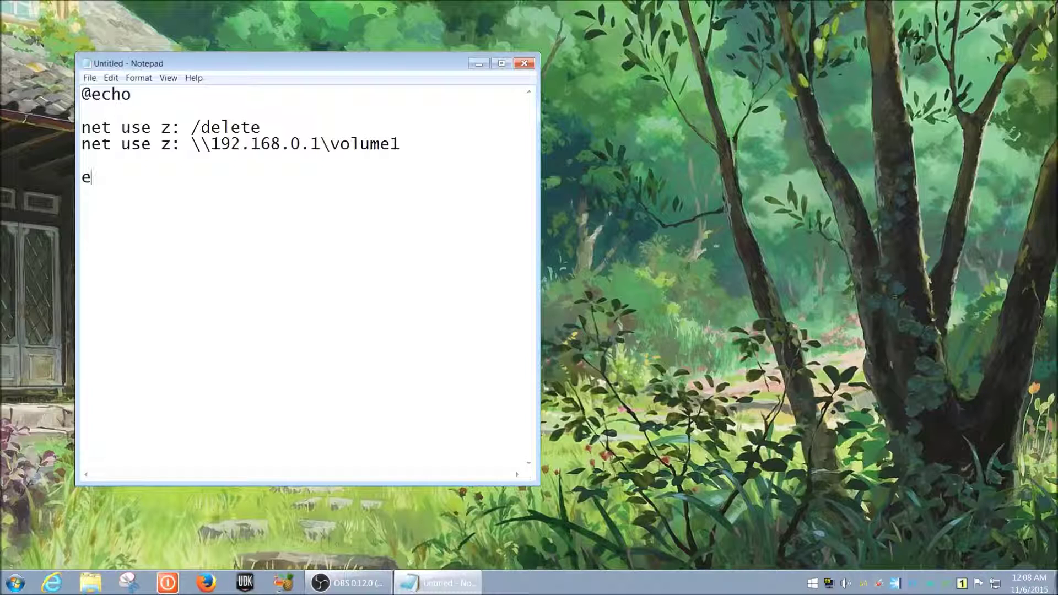
{"action": "type", "text": "xit"}
{"action": "left_click", "coordinate": [438, 143]}
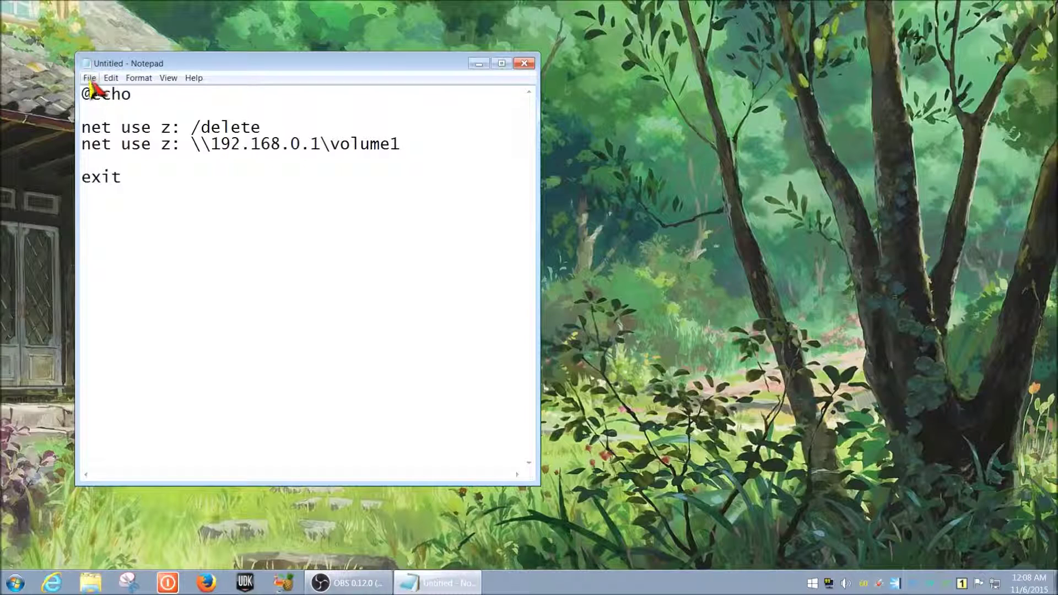
- Save the script in the Downloads folder under the file name drivemap.bat
{"action": "left_click", "coordinate": [166, 179]}
{"action": "left_click", "coordinate": [89, 79]}
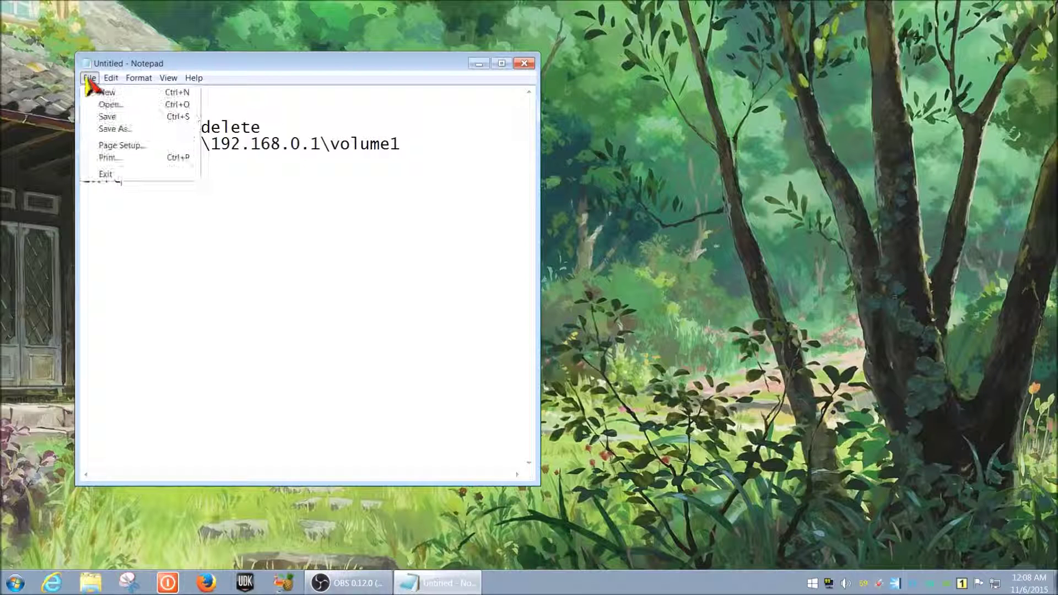
{"action": "left_click", "coordinate": [103, 128]}
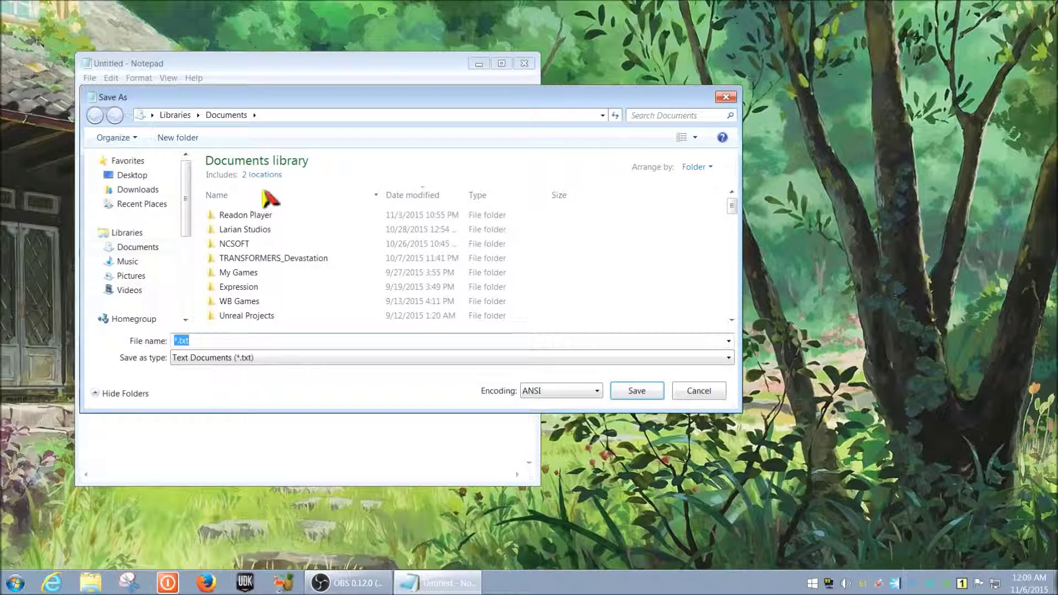
{"action": "left_click", "coordinate": [141, 193]}
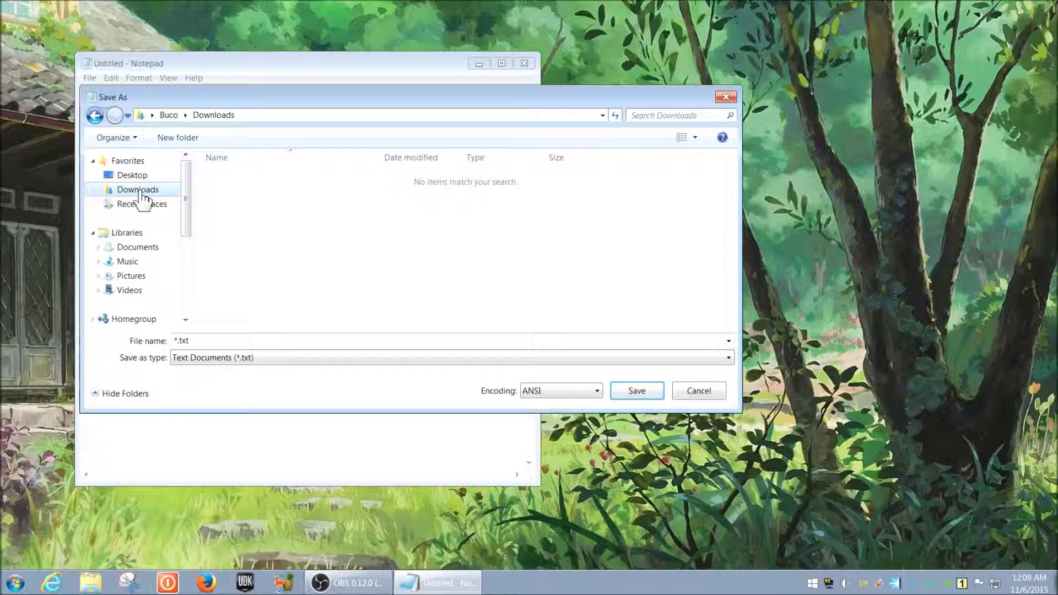
{"action": "left_click_drag", "start_coordinate": [305, 98], "coordinate": [278, 145]}
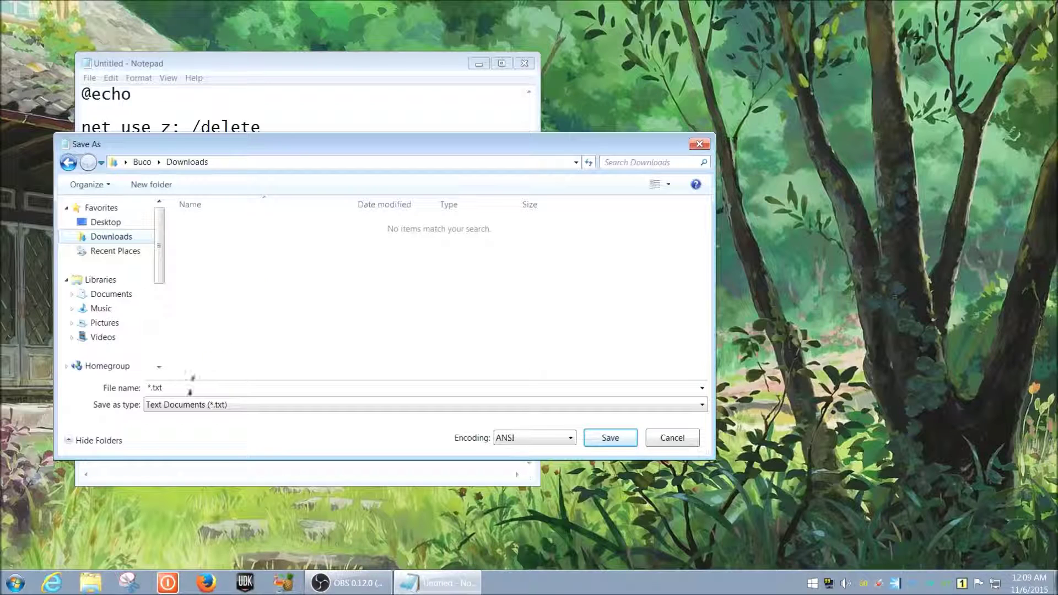
{"action": "double_click", "coordinate": [190, 388]}
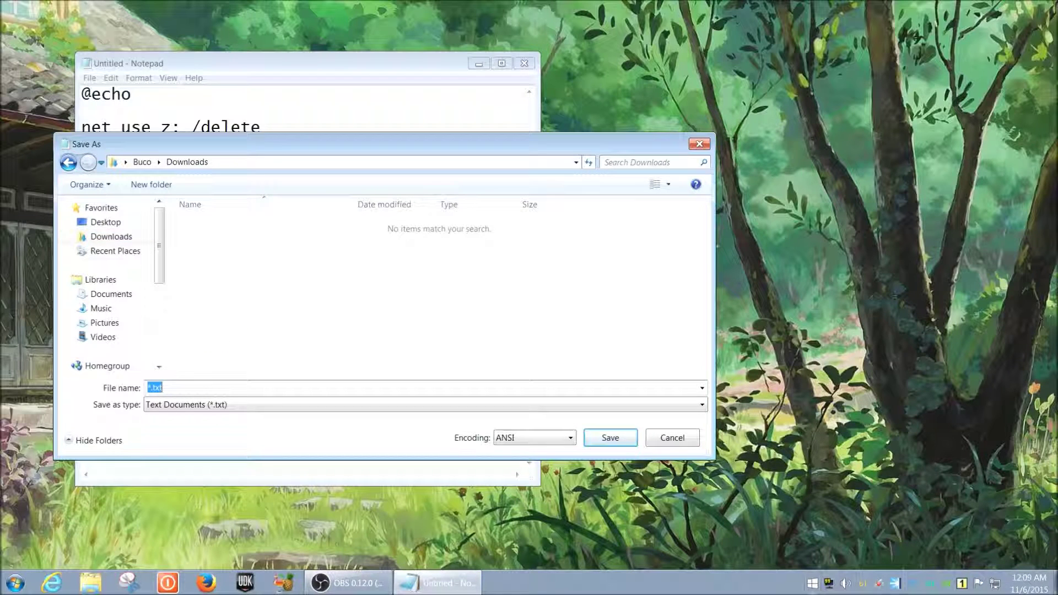
{"action": "type", "text": "m"}
{"action": "type", "text": "drive"}
{"action": "type", "text": "map"}
{"action": "type", "text": ".bat"}
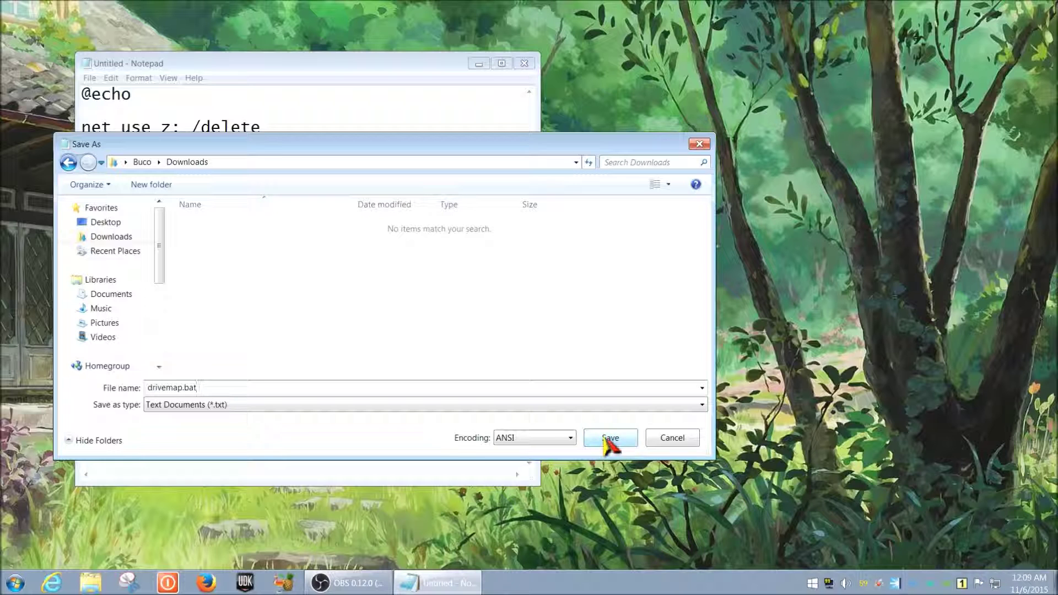
{"action": "left_click", "coordinate": [605, 437]}
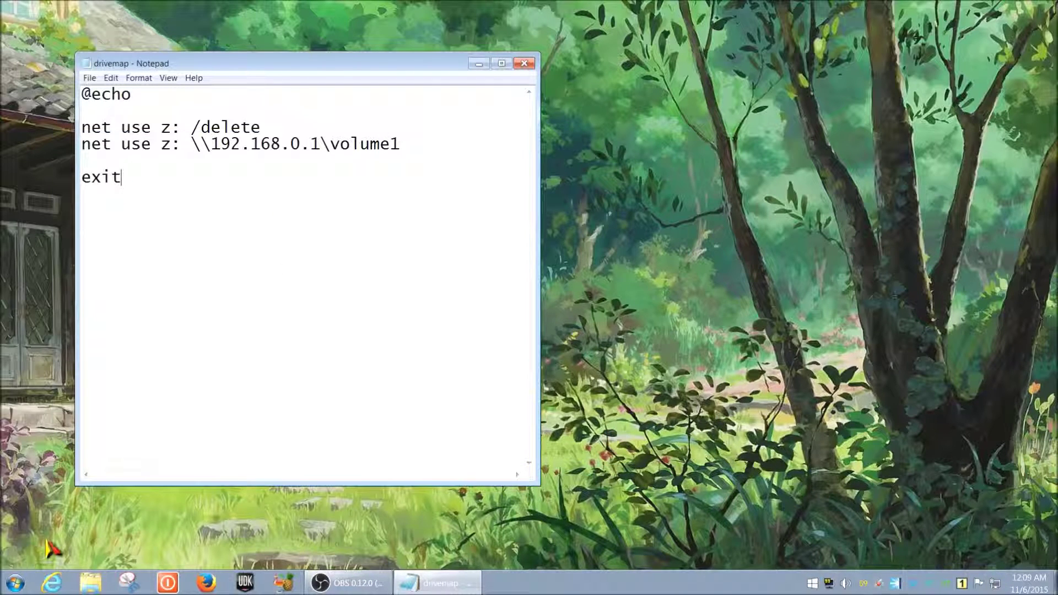
- Browse from Computer to the Downloads folder and select the drivemap batch file
{"action": "left_click", "coordinate": [15, 585]}
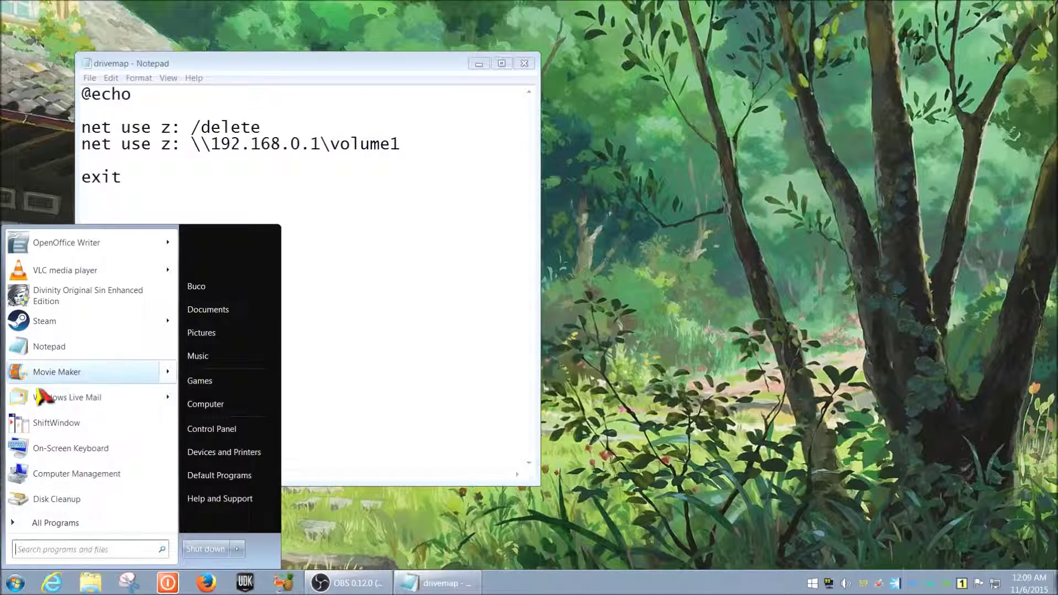
{"action": "left_click", "coordinate": [226, 406]}
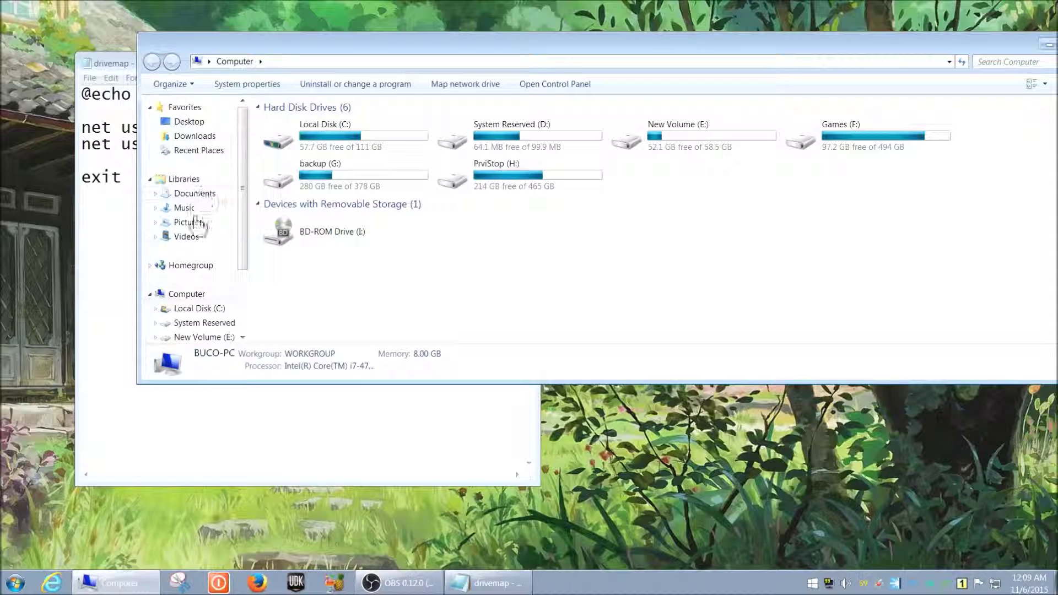
{"action": "left_click", "coordinate": [200, 138]}
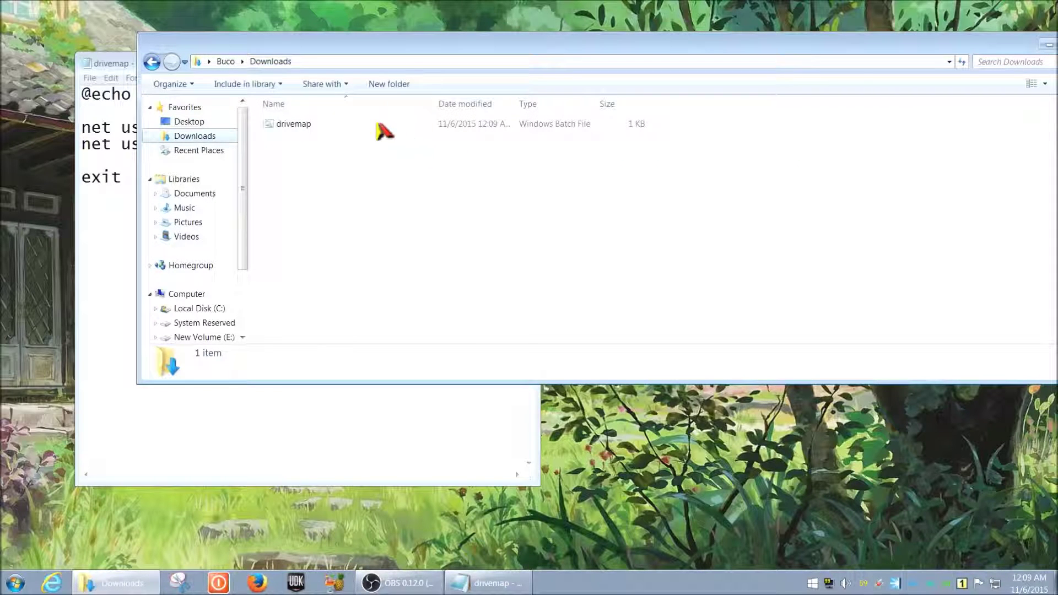
{"action": "left_click_drag", "start_coordinate": [432, 52], "coordinate": [305, 154]}
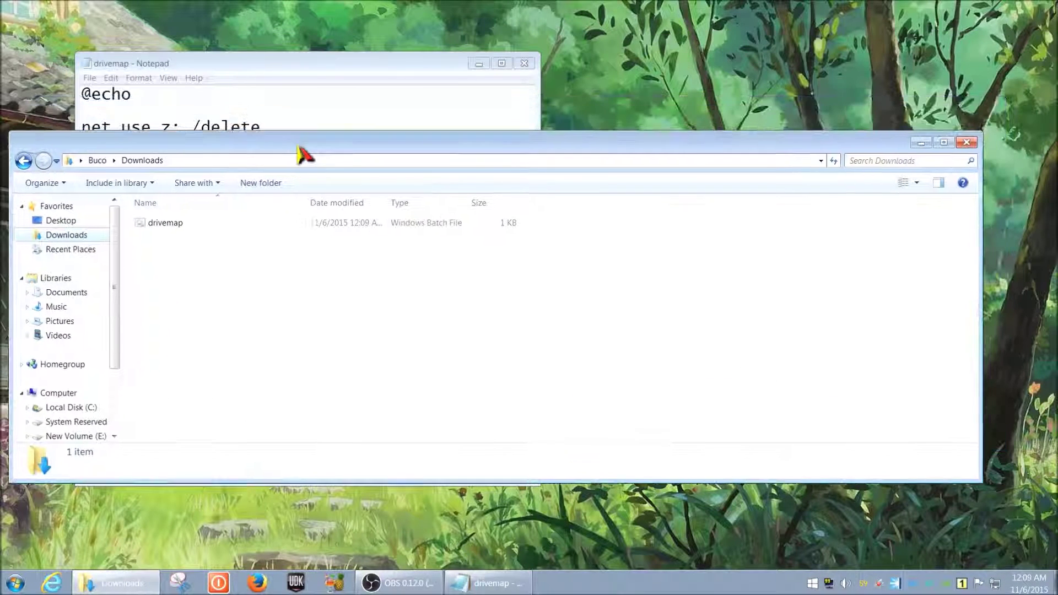
{"action": "left_click", "coordinate": [297, 225]}
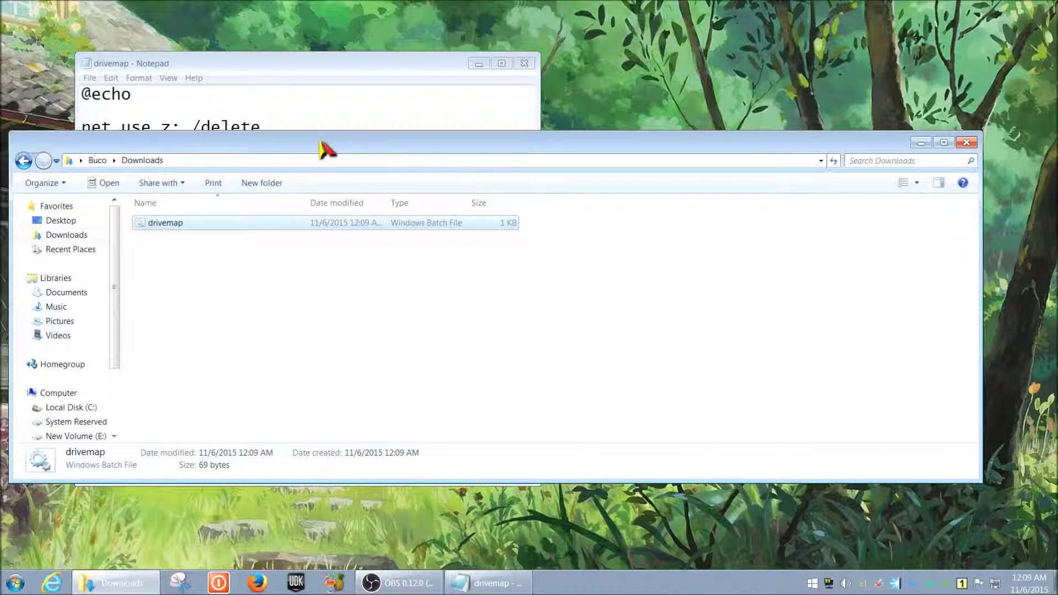
{"action": "left_click_drag", "start_coordinate": [326, 149], "coordinate": [377, 196]}
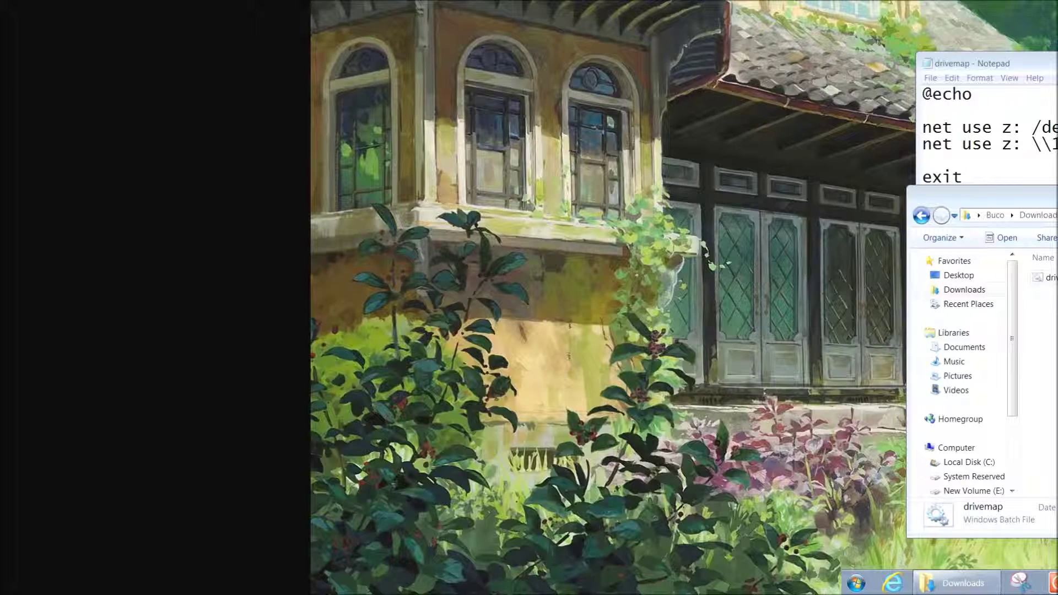
- Run the drivemap batch file from the Downloads folder
{"action": "left_click_drag", "start_coordinate": [1057, 210], "coordinate": [941, 137]}
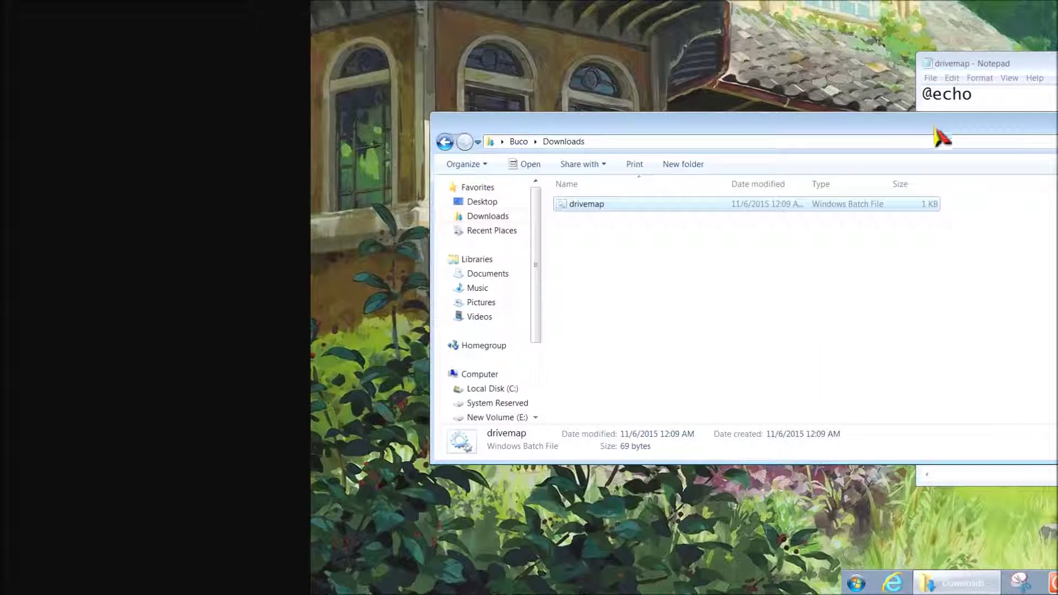
{"action": "double_click", "coordinate": [681, 205]}
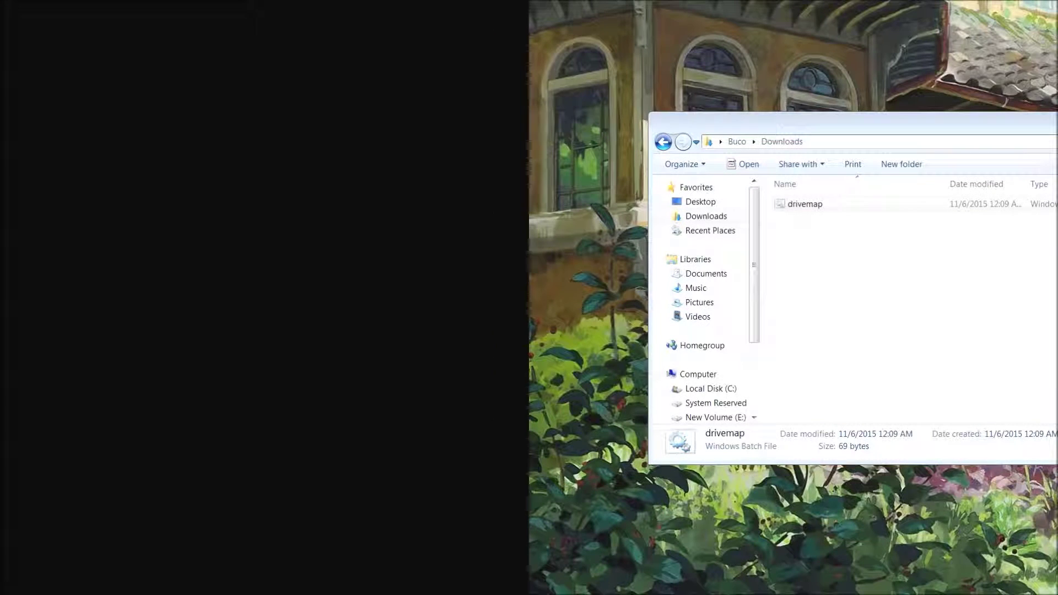
{"action": "left_click", "coordinate": [950, 205]}
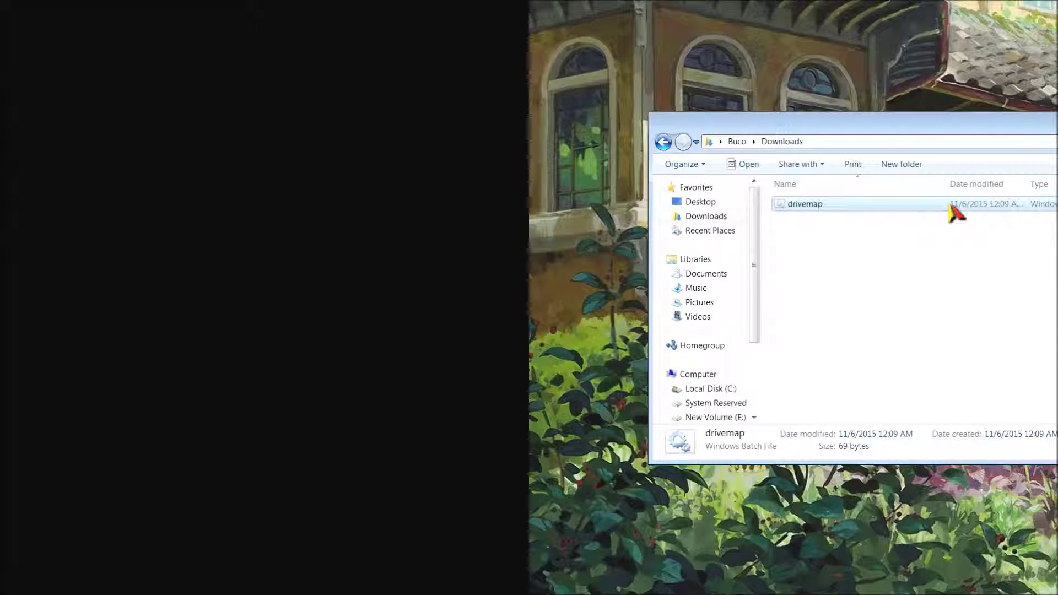
{"action": "double_click", "coordinate": [950, 205]}
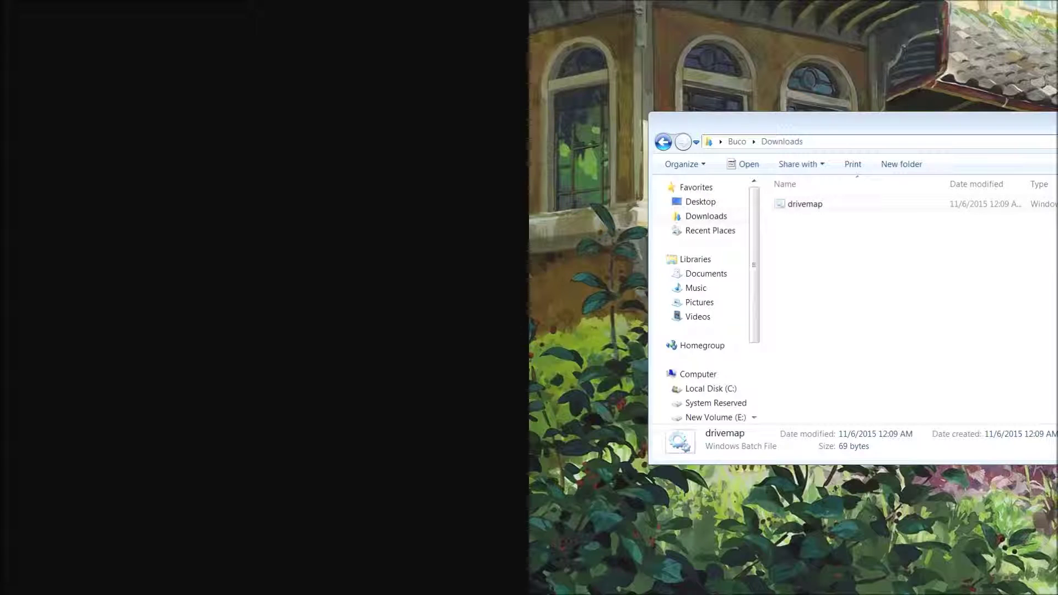
- Run drivemap.bat, then rearrange windows and minimize Explorer to show the cmd.exe output
{"action": "double_click", "coordinate": [880, 209]}
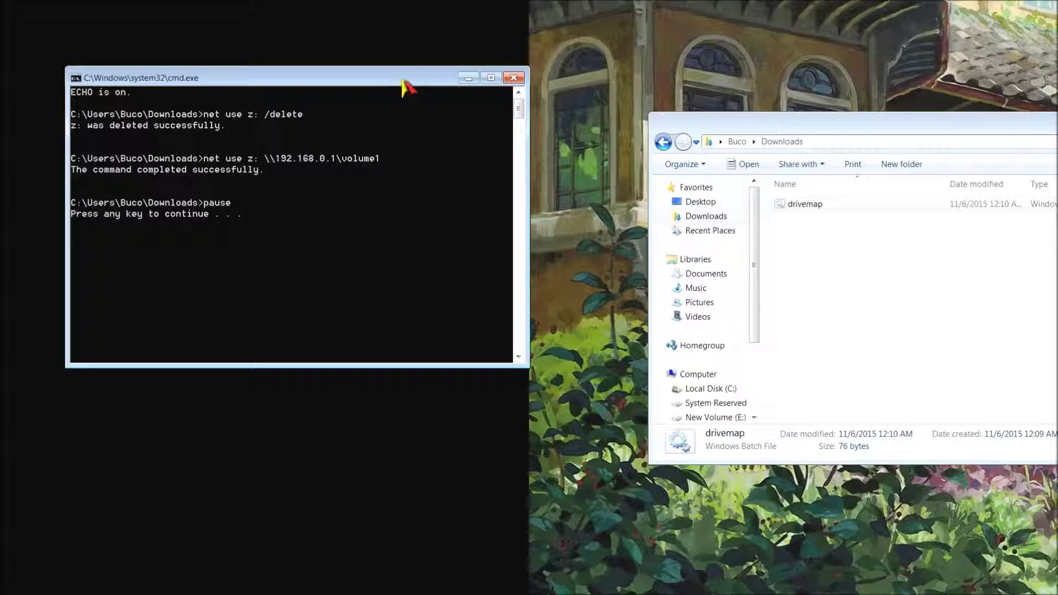
{"action": "left_click_drag", "start_coordinate": [405, 86], "coordinate": [1057, 137]}
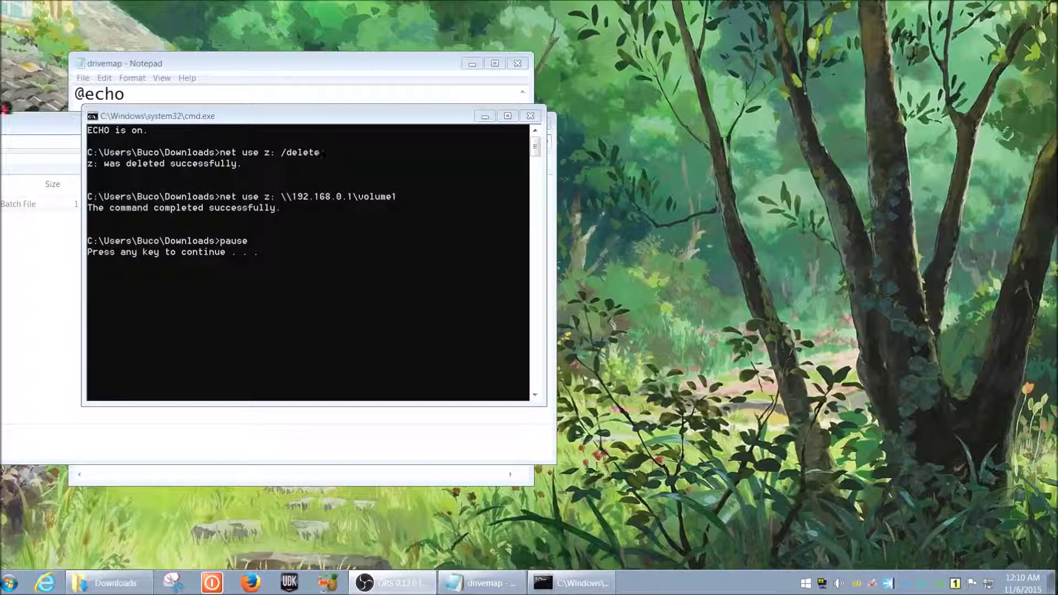
{"action": "left_click_drag", "start_coordinate": [10, 121], "coordinate": [419, 65]}
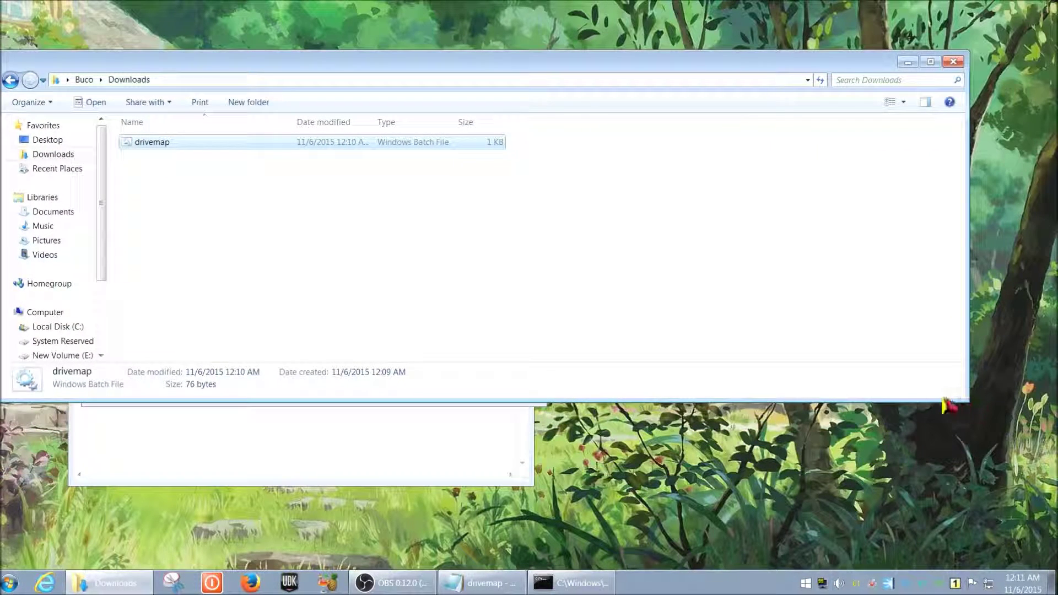
{"action": "left_click_drag", "start_coordinate": [970, 395], "coordinate": [524, 387]}
{"action": "left_click_drag", "start_coordinate": [353, 62], "coordinate": [682, 147]}
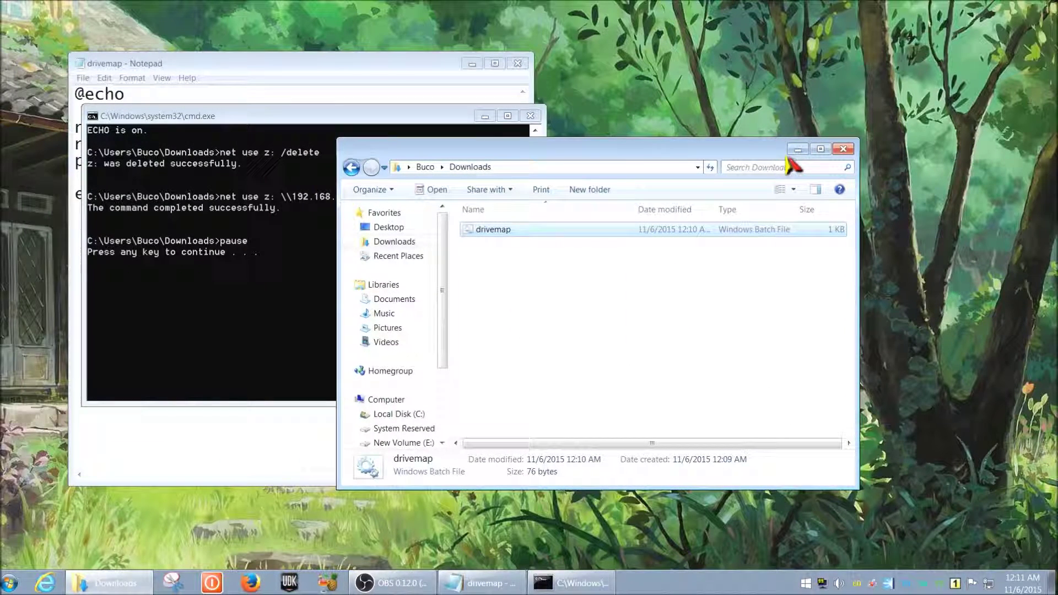
{"action": "left_click_drag", "start_coordinate": [706, 150], "coordinate": [792, 76]}
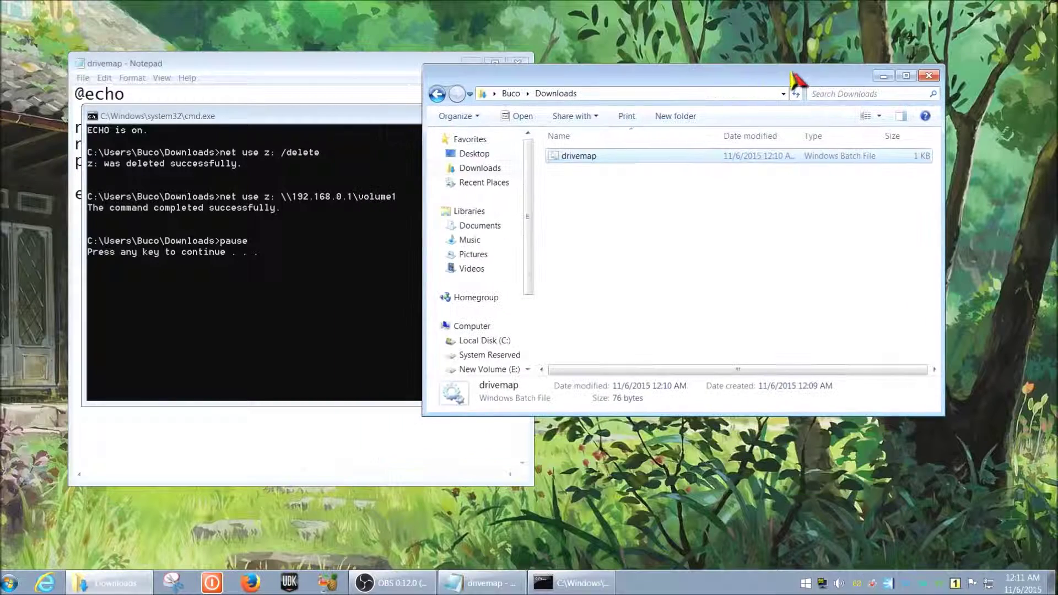
{"action": "left_click", "coordinate": [883, 76]}
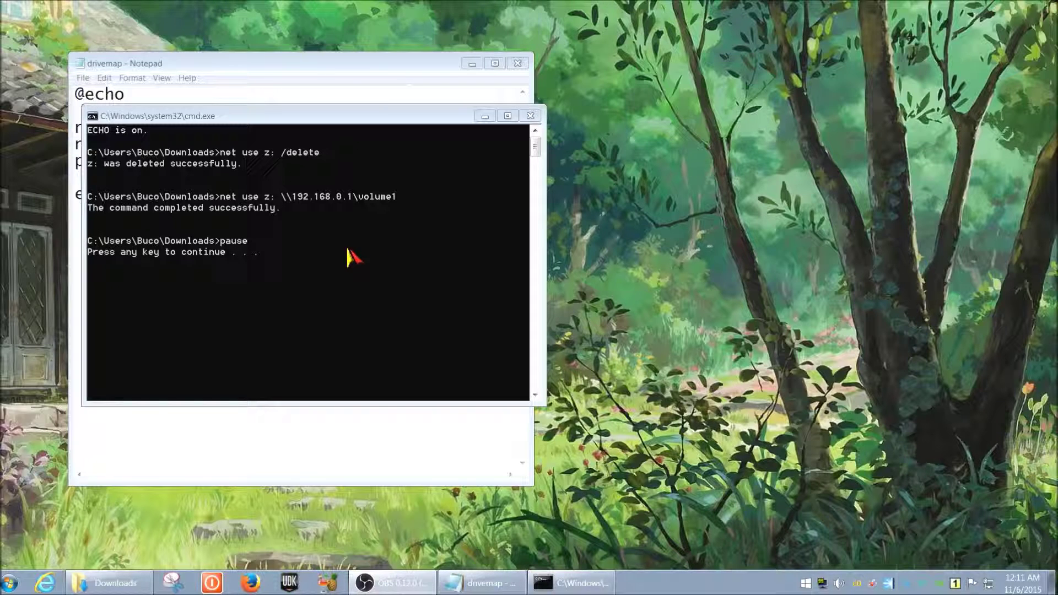
{"action": "left_click_drag", "start_coordinate": [324, 118], "coordinate": [436, 115]}
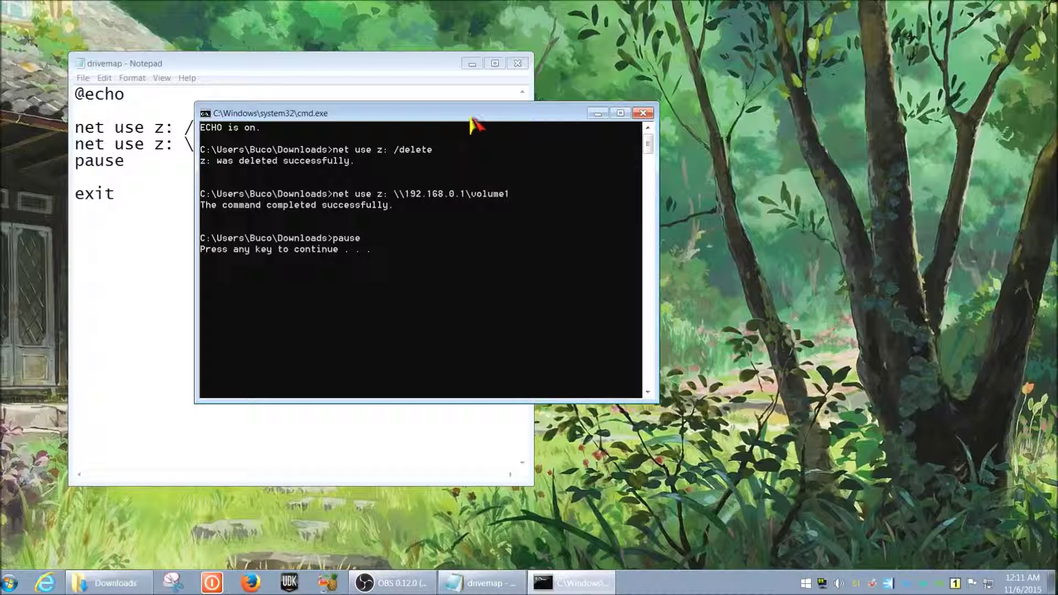
{"action": "left_click_drag", "start_coordinate": [450, 116], "coordinate": [494, 130]}
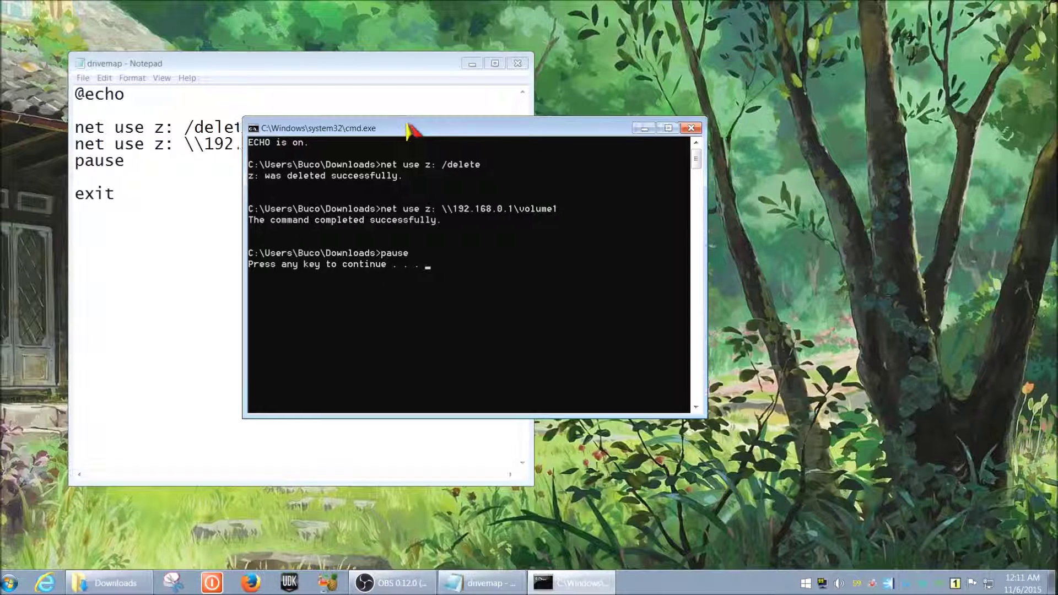
{"action": "left_click_drag", "start_coordinate": [409, 130], "coordinate": [526, 184]}
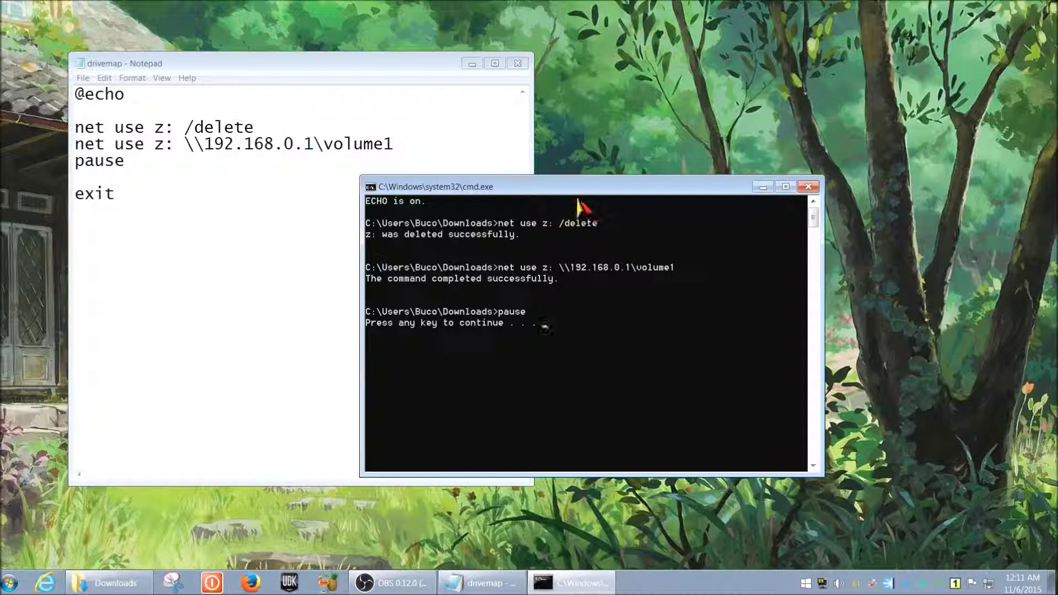
{"action": "left_click_drag", "start_coordinate": [612, 187], "coordinate": [590, 207]}
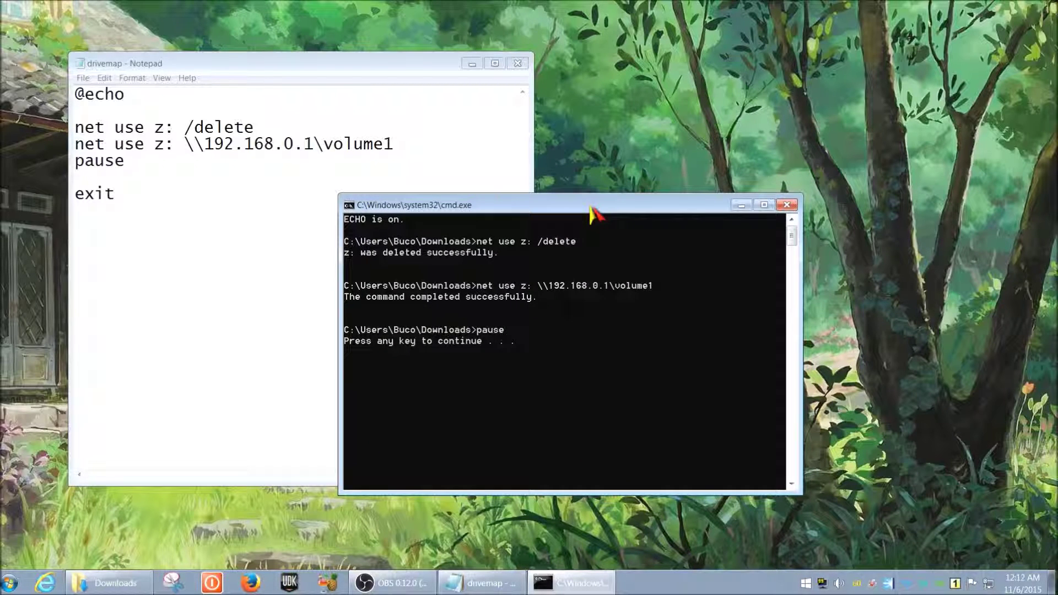
{"action": "left_click_drag", "start_coordinate": [587, 207], "coordinate": [579, 229]}
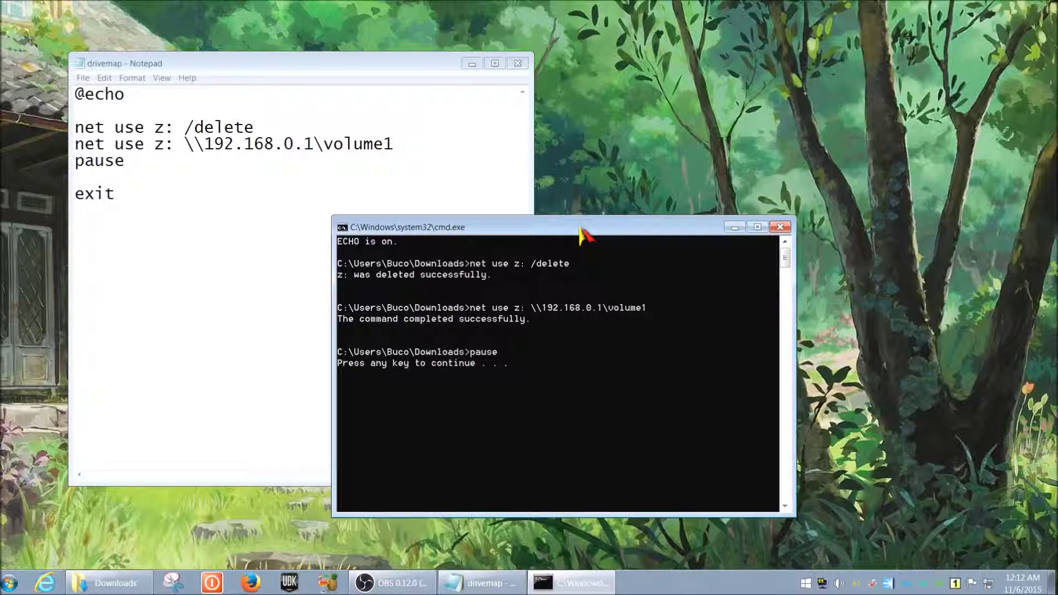